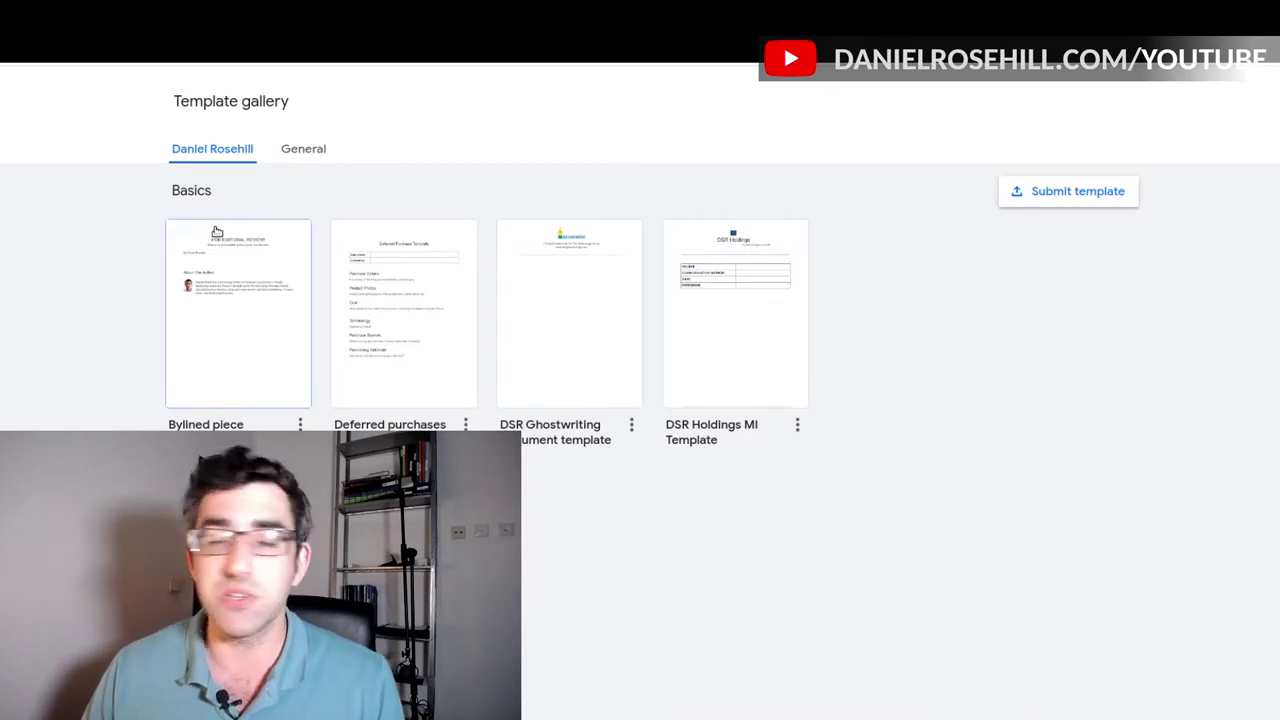
# Open the Deferred purchases template from the template gallery and review its sections through to Purchasing Rationale
pyautogui.click(366, 302)
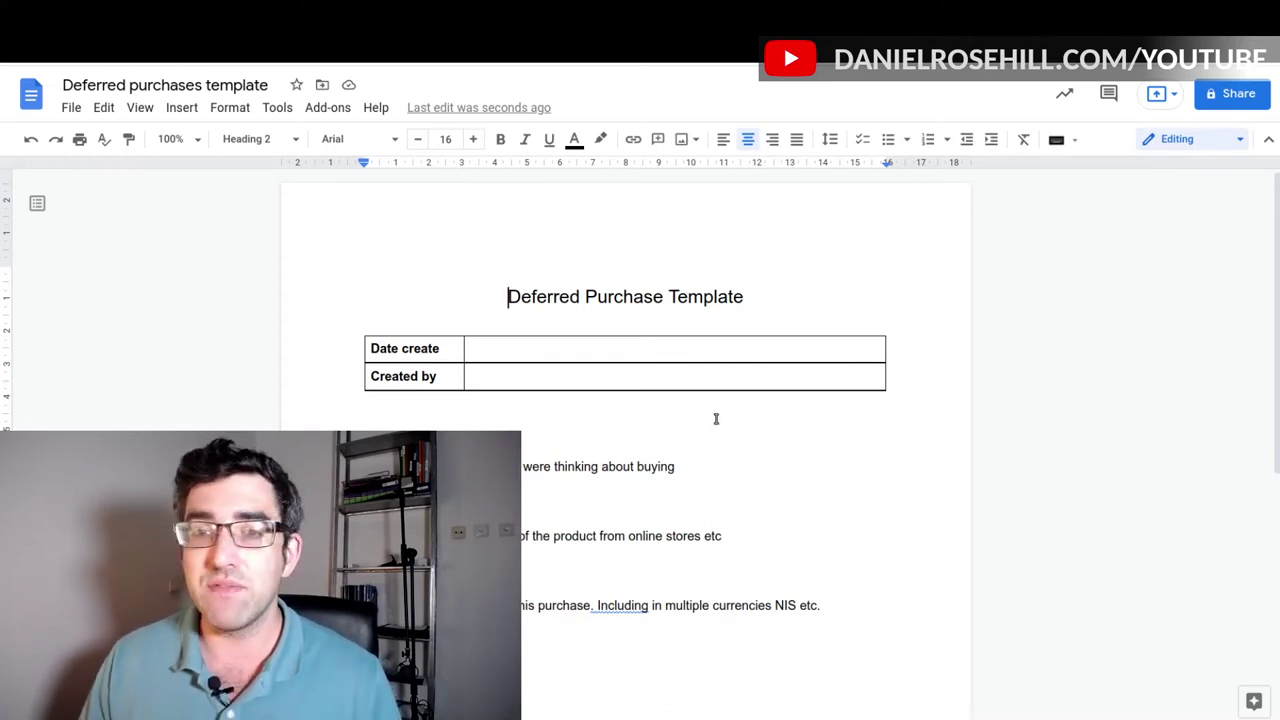
pyautogui.scroll(-2, 651, 391)
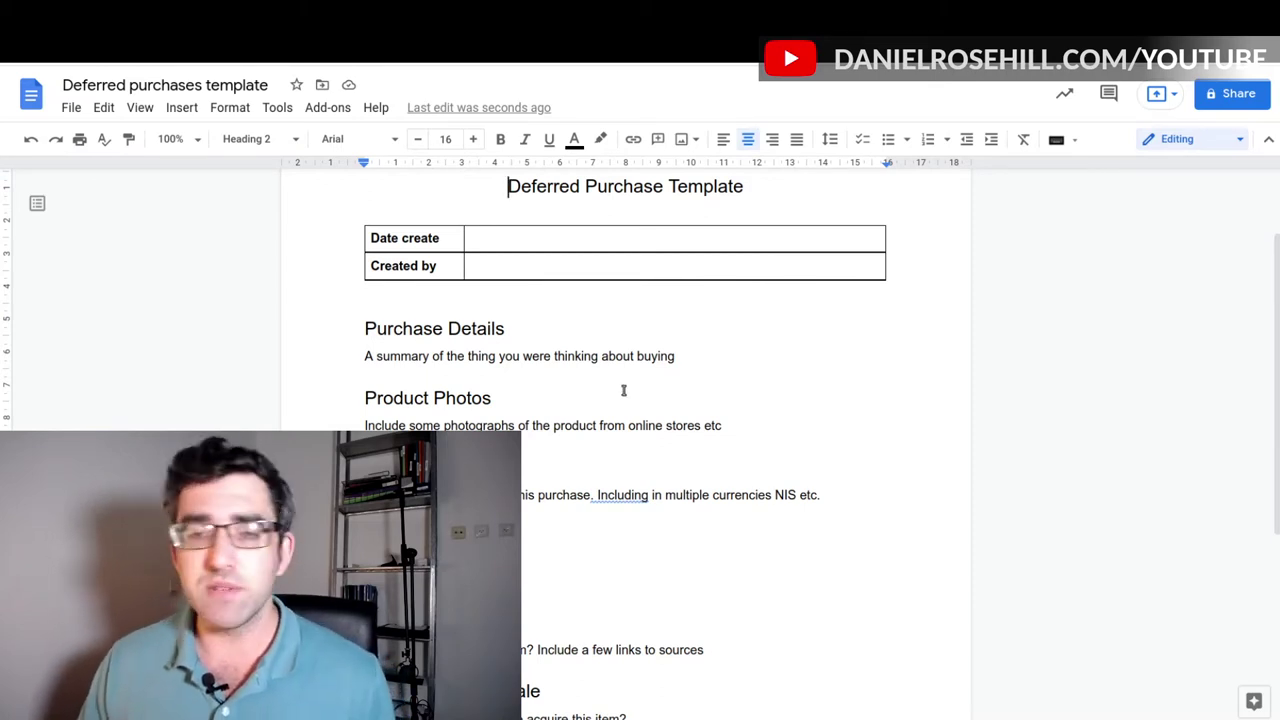
pyautogui.scroll(-2, 620, 391)
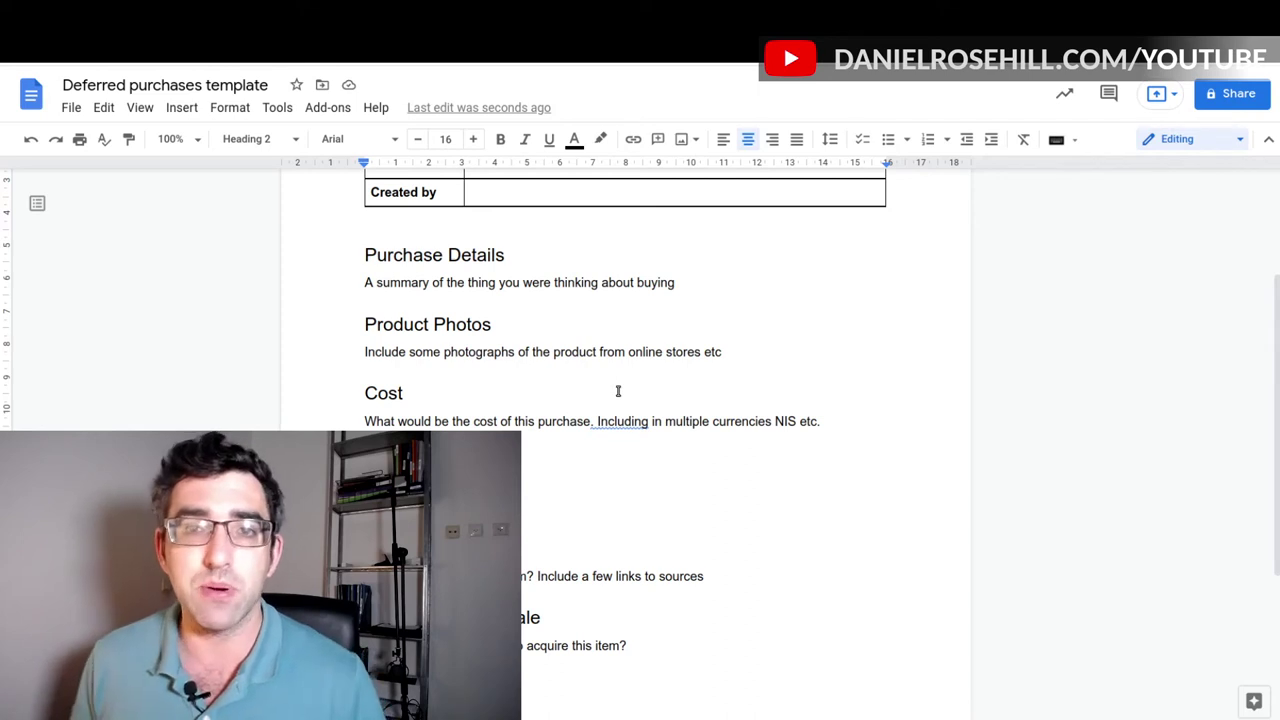
pyautogui.scroll(-1, 476, 407)
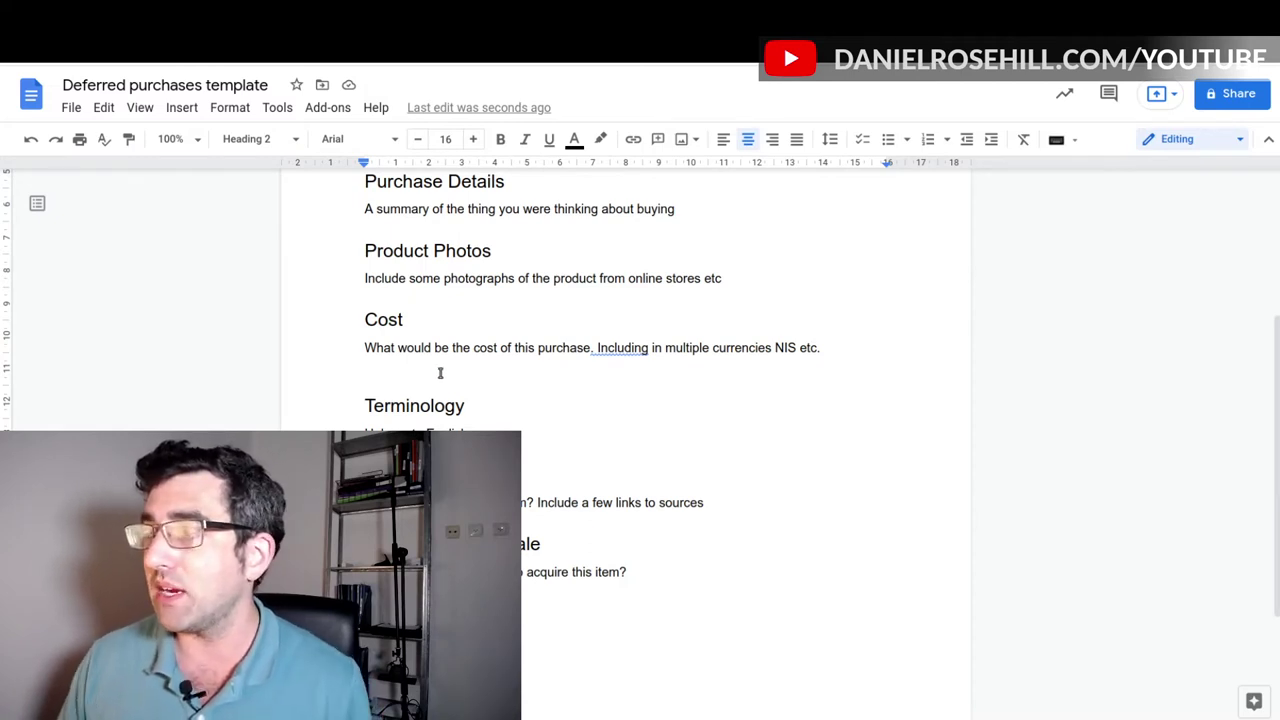
pyautogui.scroll(-1, 567, 410)
pyautogui.scroll(-2, 578, 391)
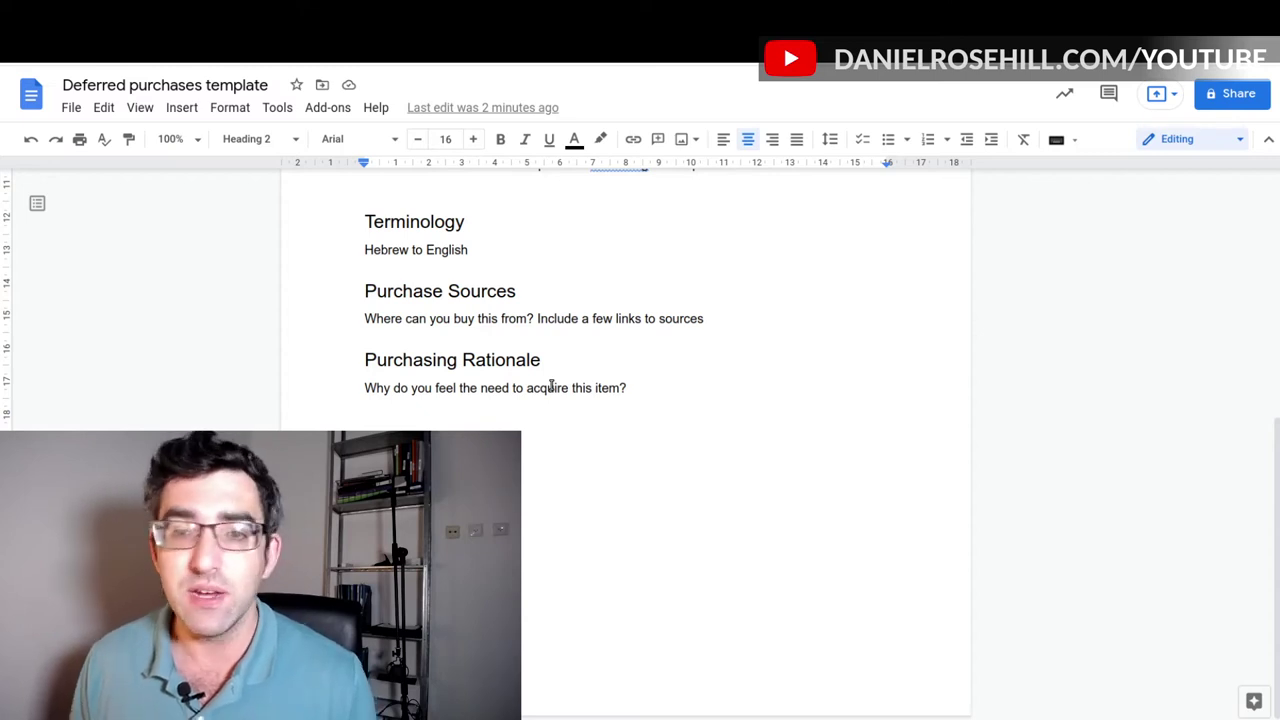
# Switch to AliExpress and view the FIMI PALM 2 handheld gimbal listing from Shenzhen Emgreat Tech Store in the "xiaomi gimbal" results
pyautogui.click(396, 3)
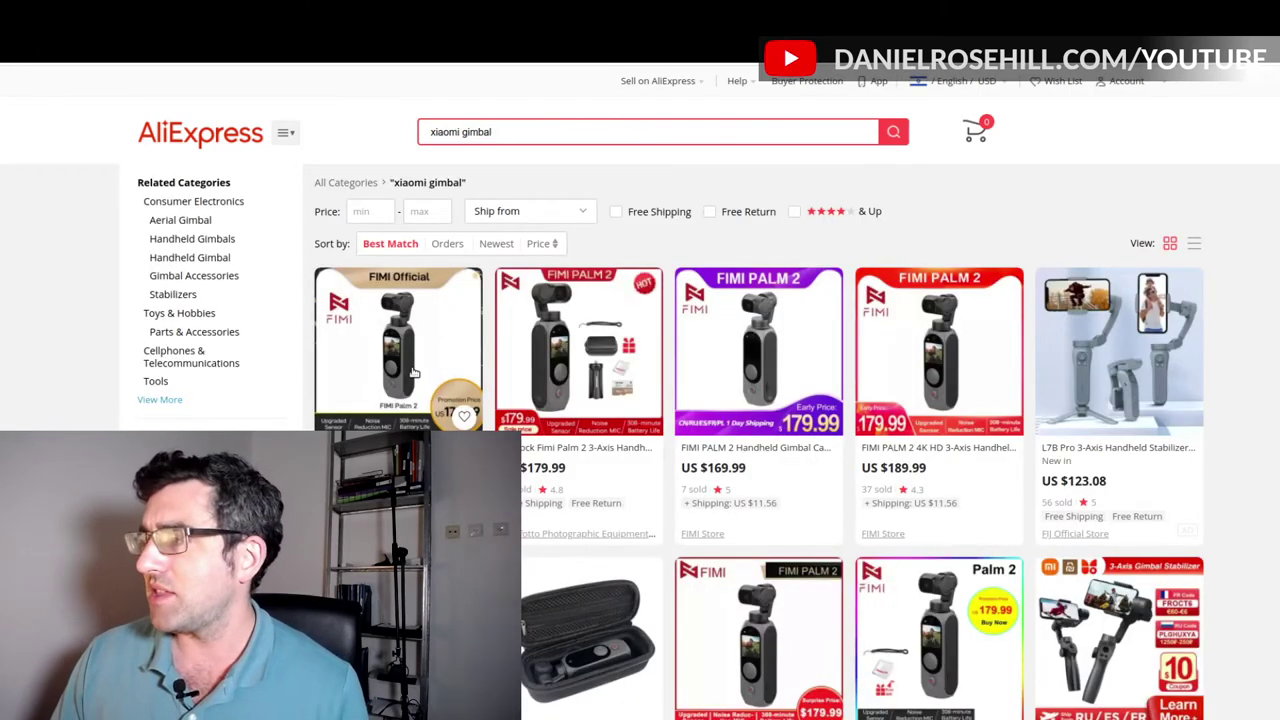
pyautogui.scroll(-3, 715, 465)
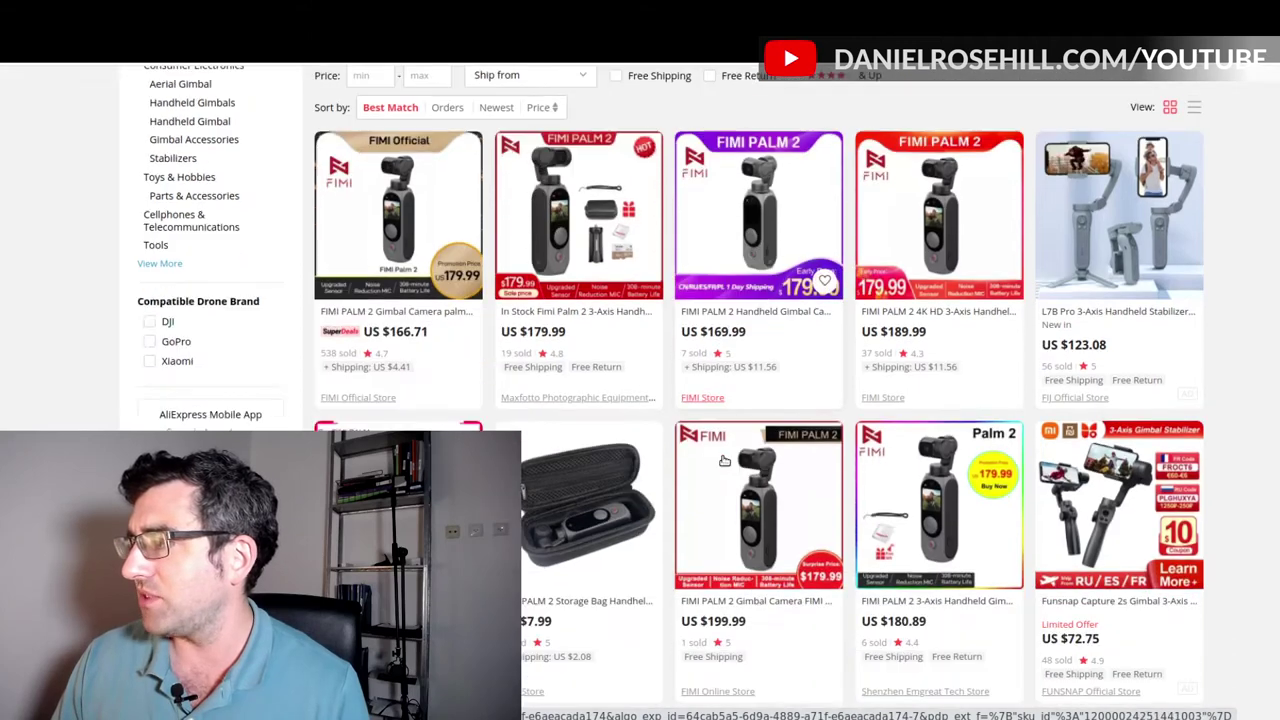
pyautogui.click(901, 484)
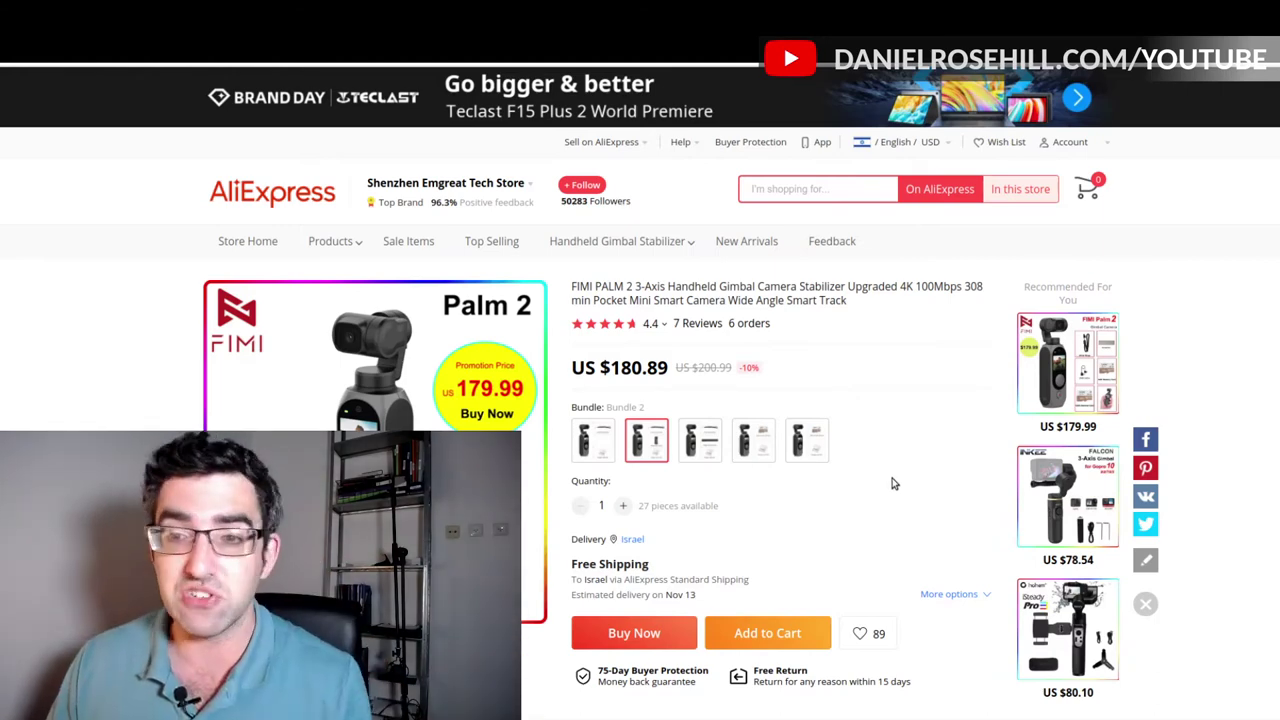
pyautogui.scroll(-1, 787, 486)
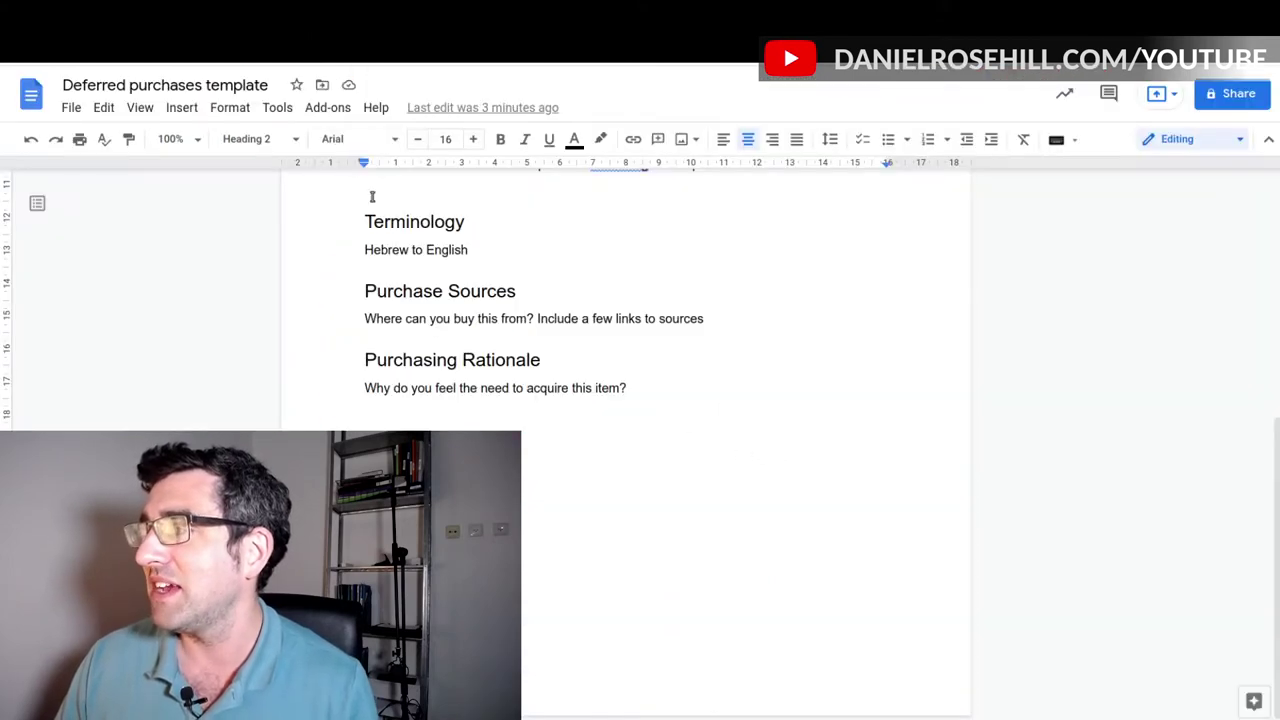
# Return to the Google Docs document and rename it "Film Palm II (pocket gimbal)"
pyautogui.hotkey('ctrl', 'Home')
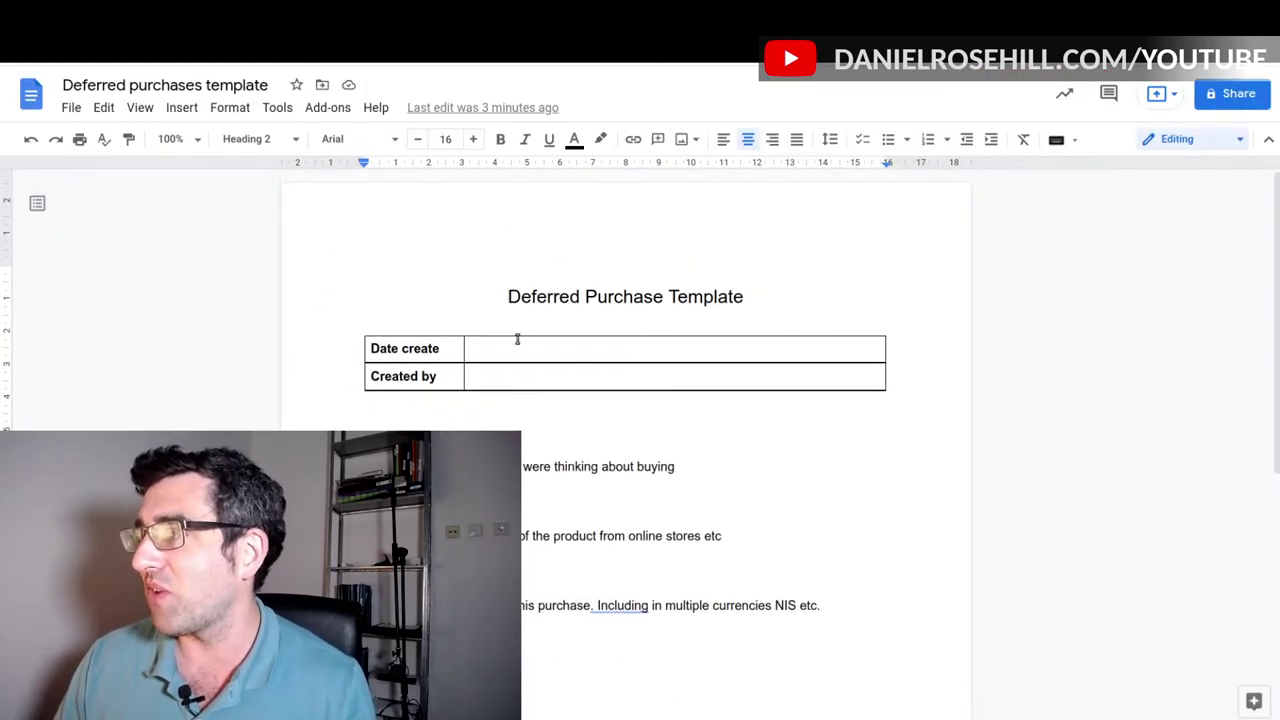
pyautogui.click(185, 86)
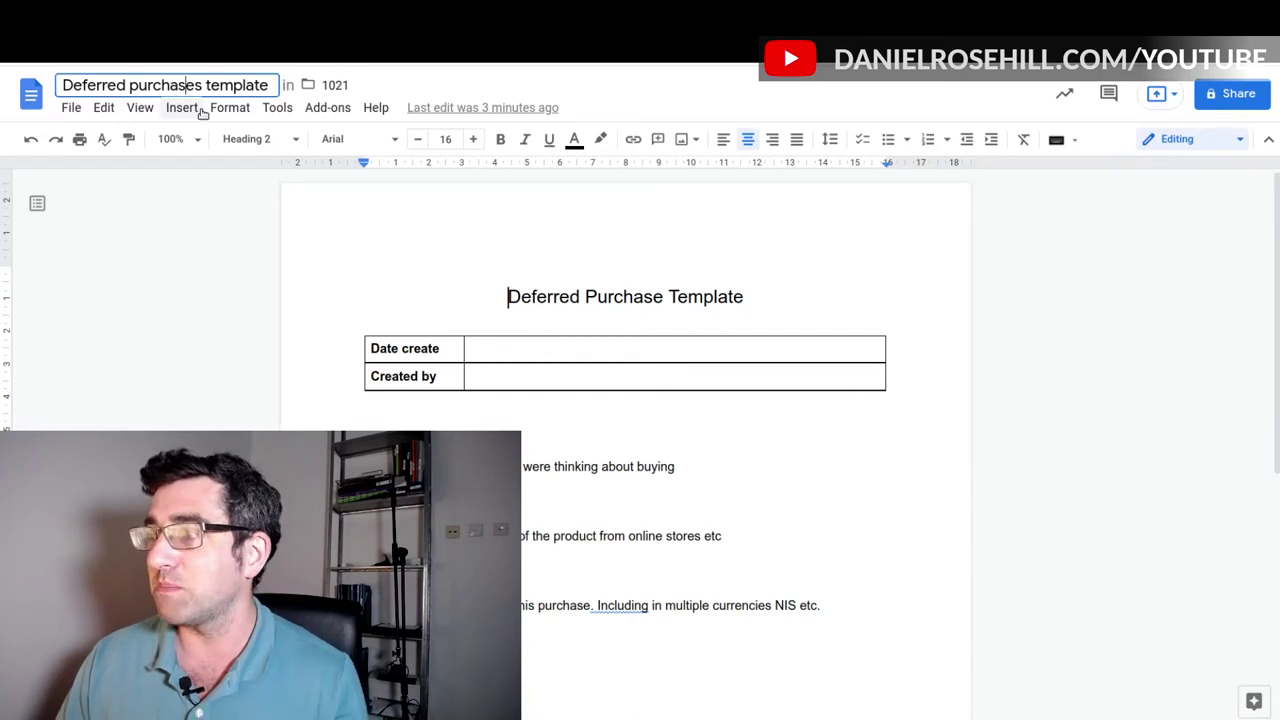
pyautogui.hotkey('ctrl', 'a')
pyautogui.press('BackSpace')
pyautogui.write('Film ')
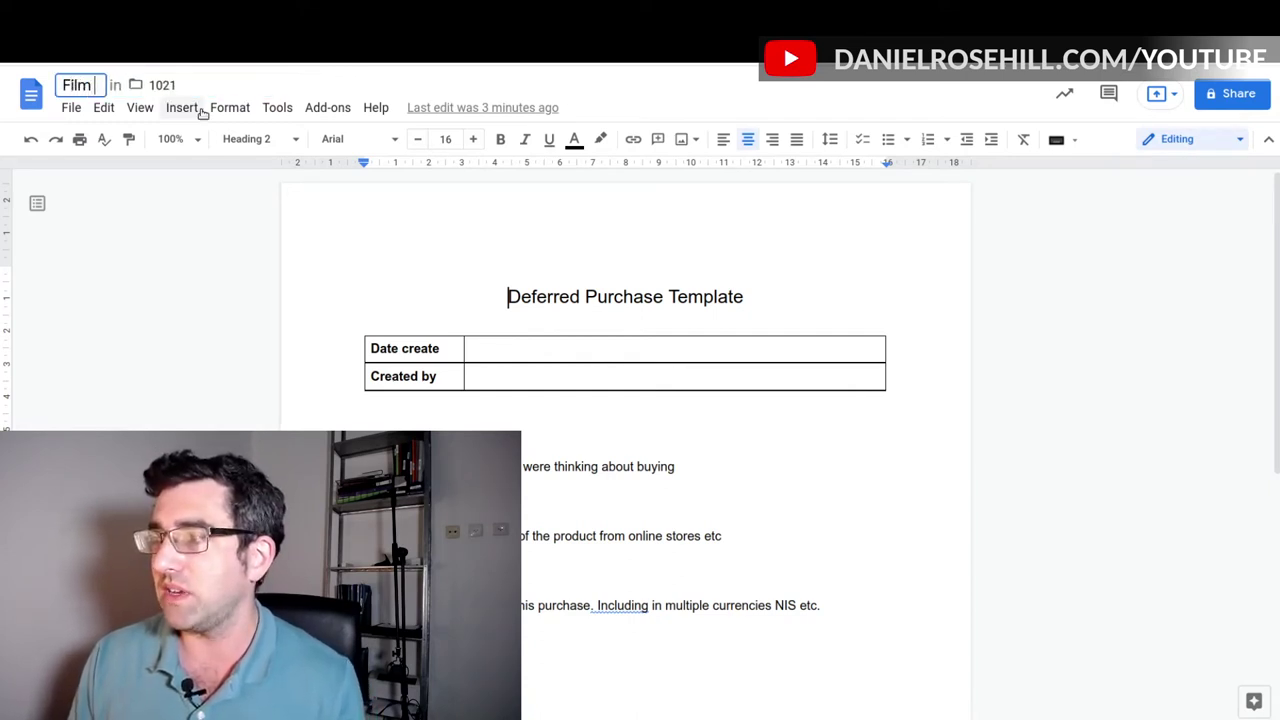
pyautogui.write('Palm')
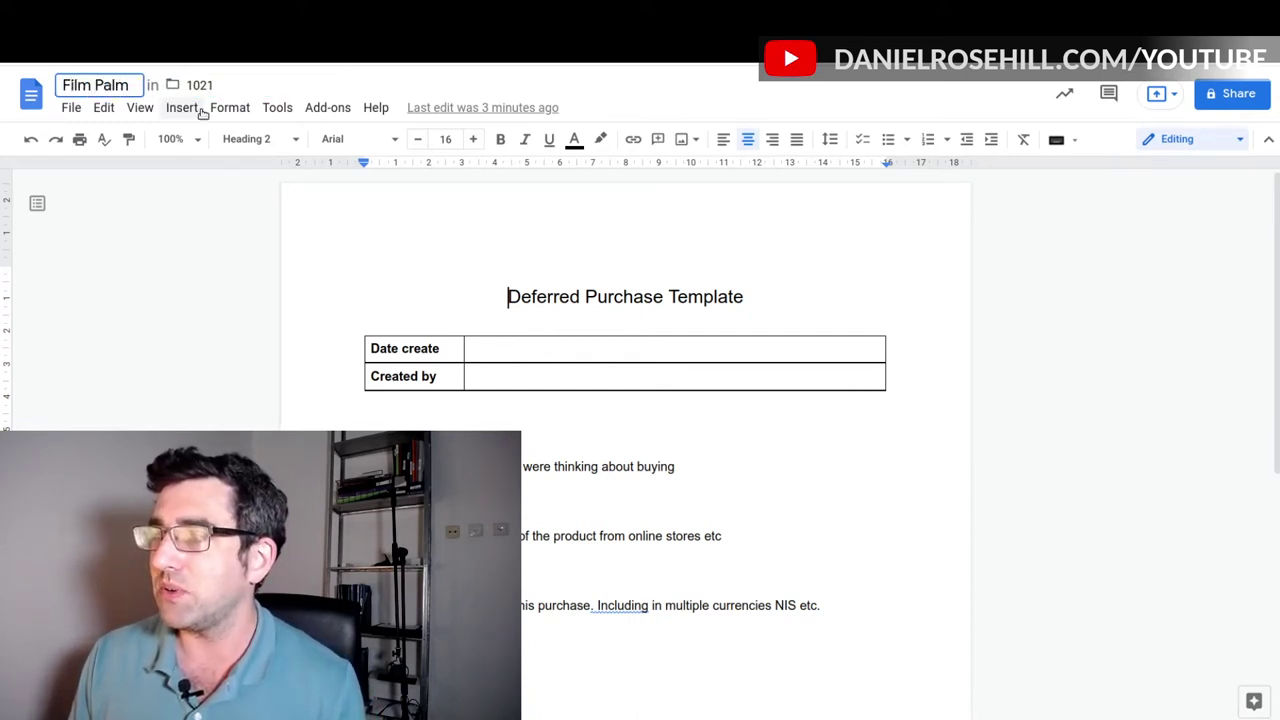
pyautogui.write(' II (pocket gim')
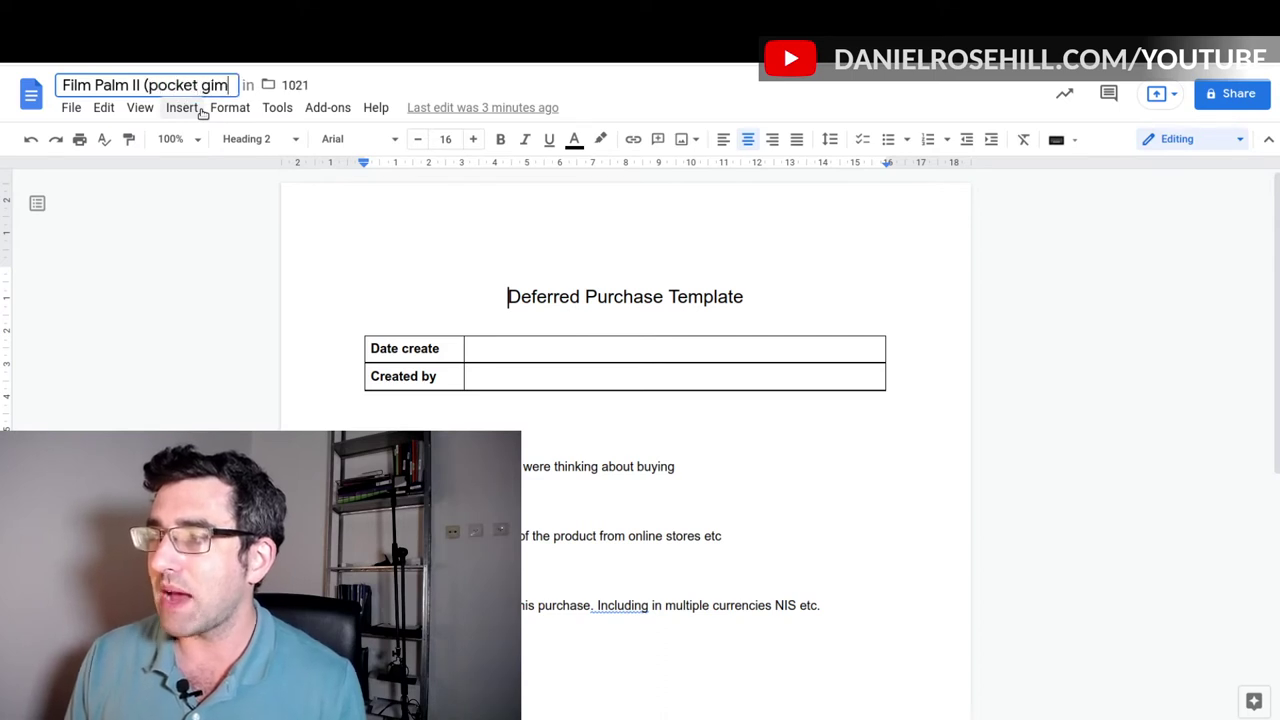
pyautogui.write('bal)')
pyautogui.press('Return')
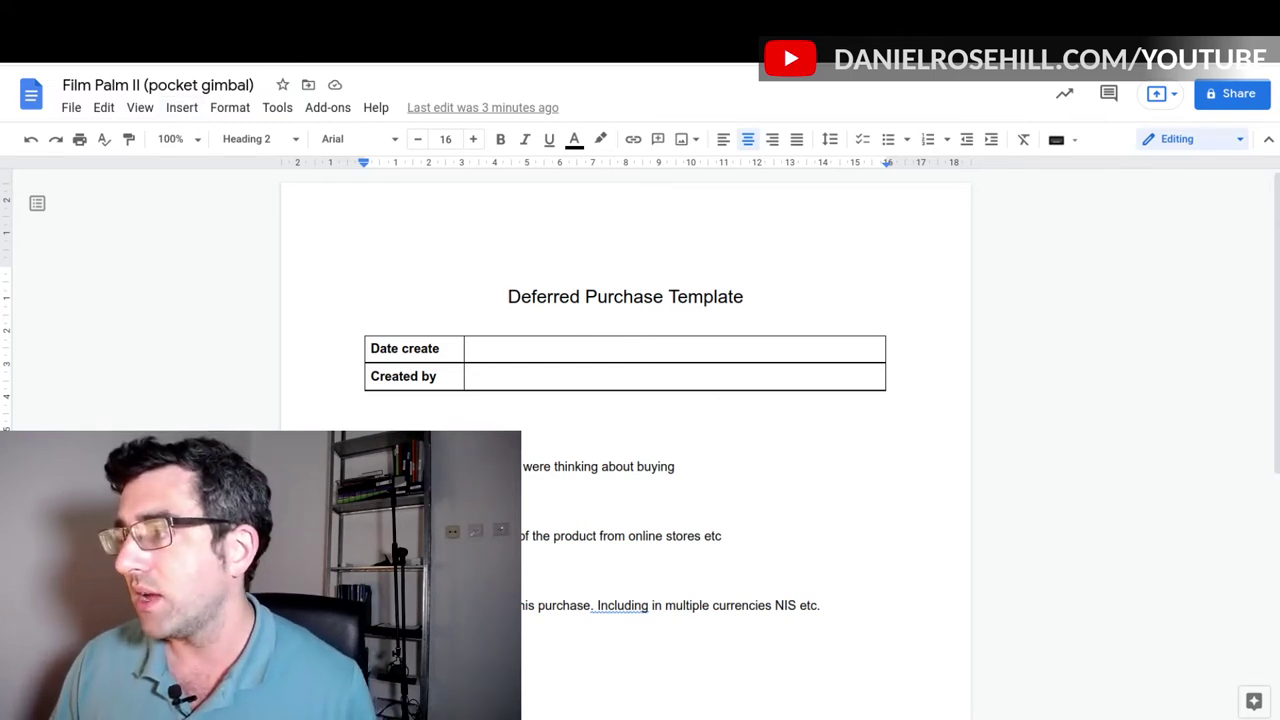
# Replace the Purchase Details placeholder with "I would love to have a pocket gimbal so that I can shoot stabilized walking footage more conveniently and not"
pyautogui.tripleClick(697, 462)
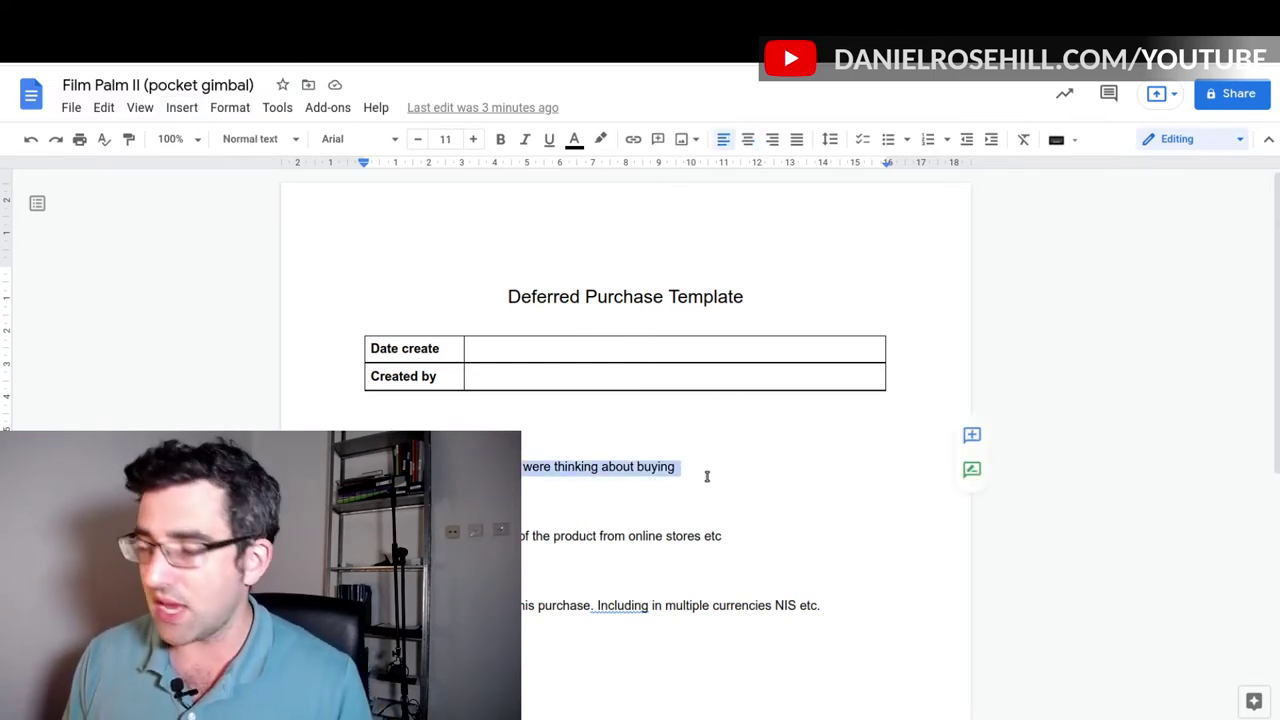
pyautogui.press('BackSpace')
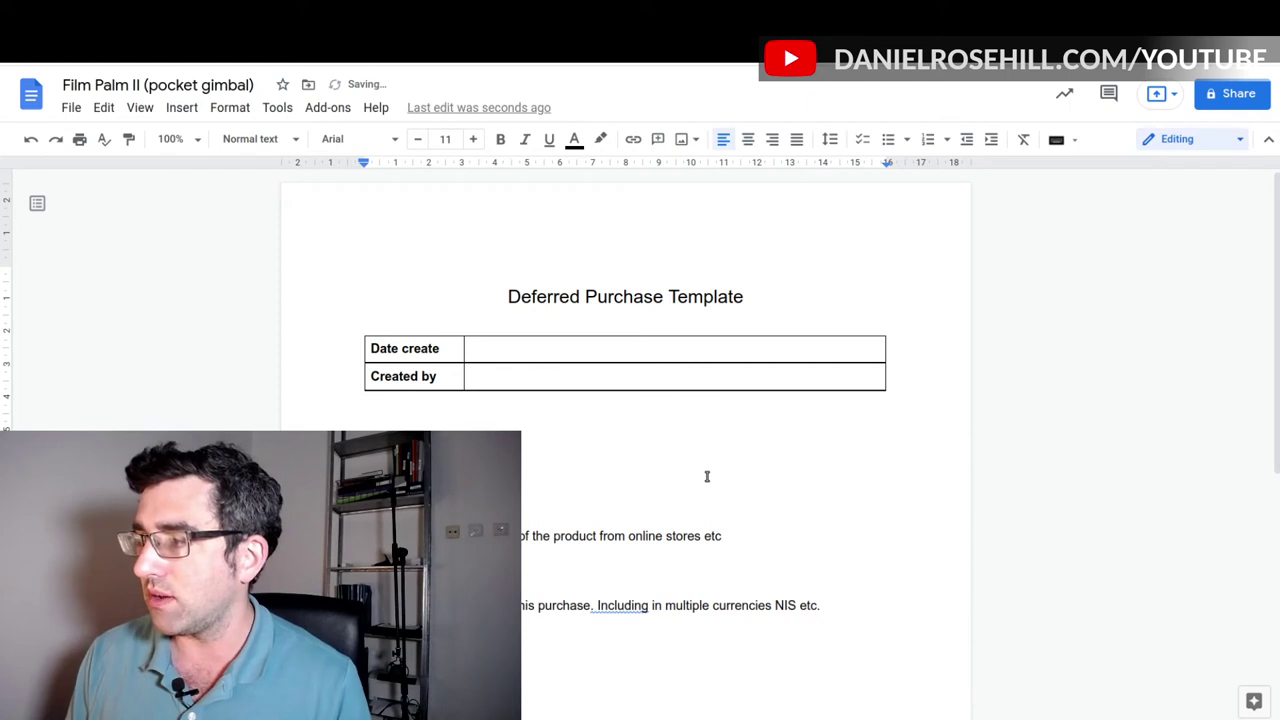
pyautogui.write('et gimbal s')
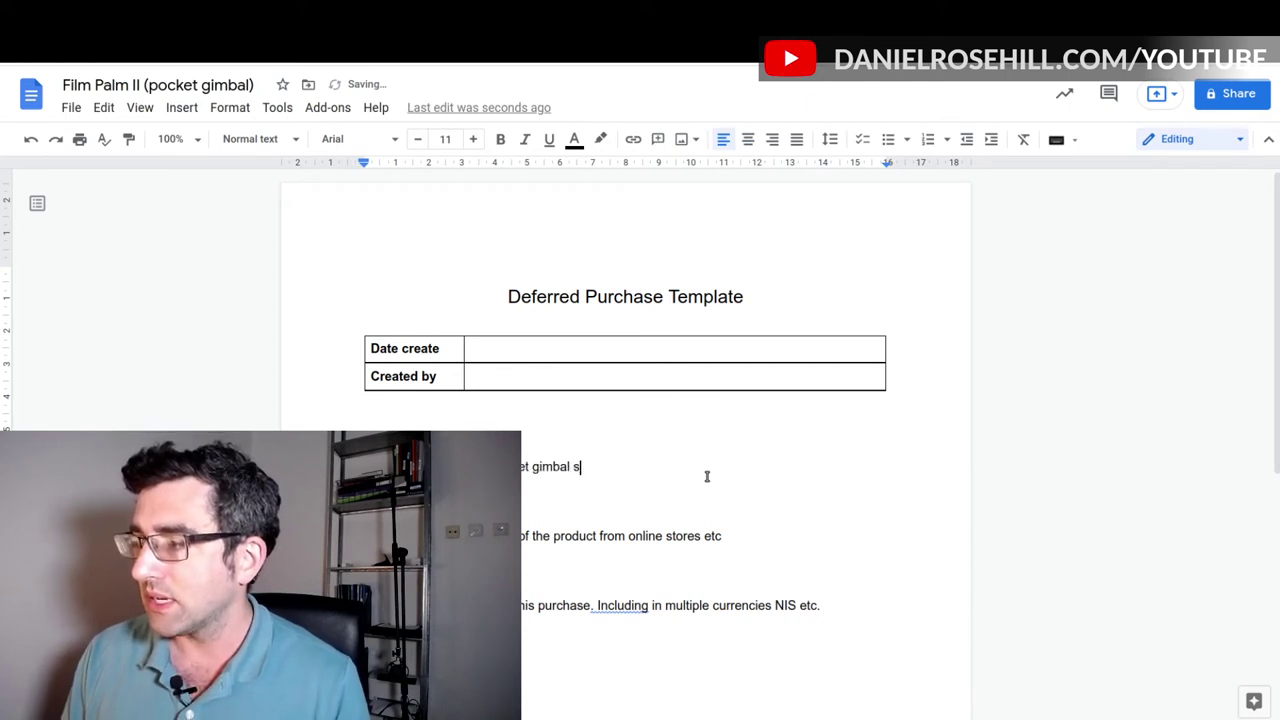
pyautogui.write('o that I can shoot')
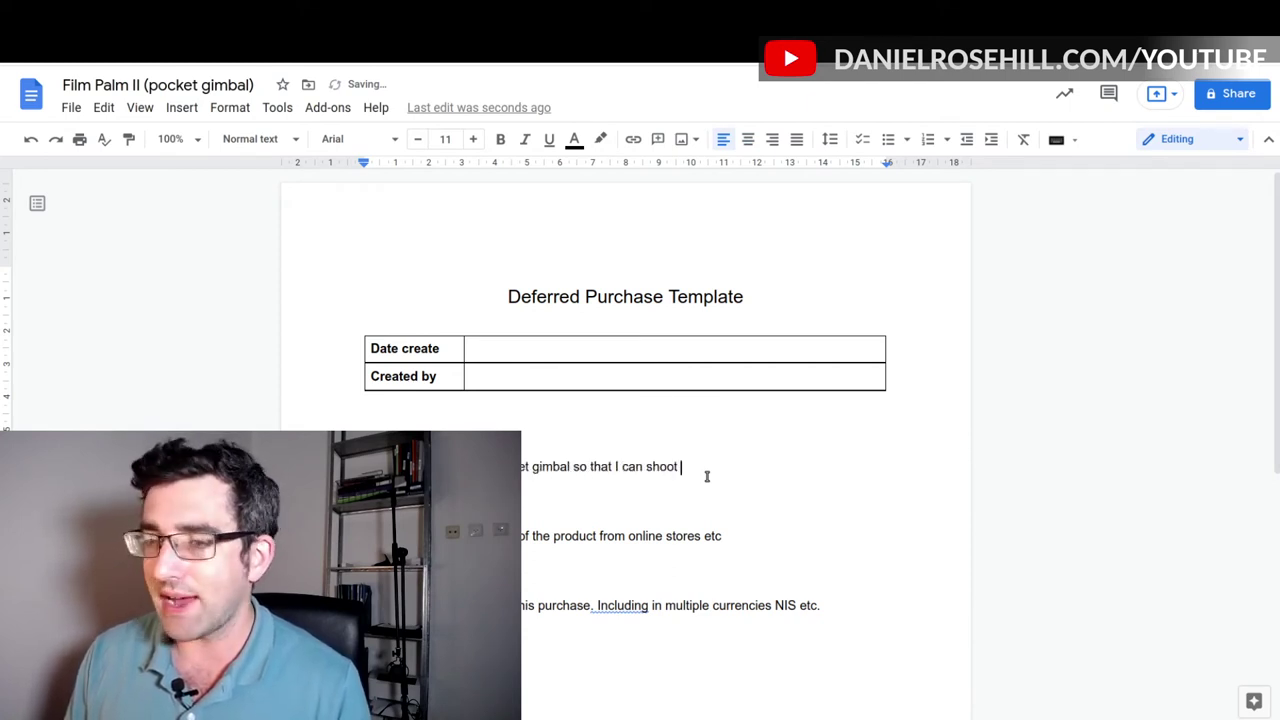
pyautogui.scroll(-2, 629, 400)
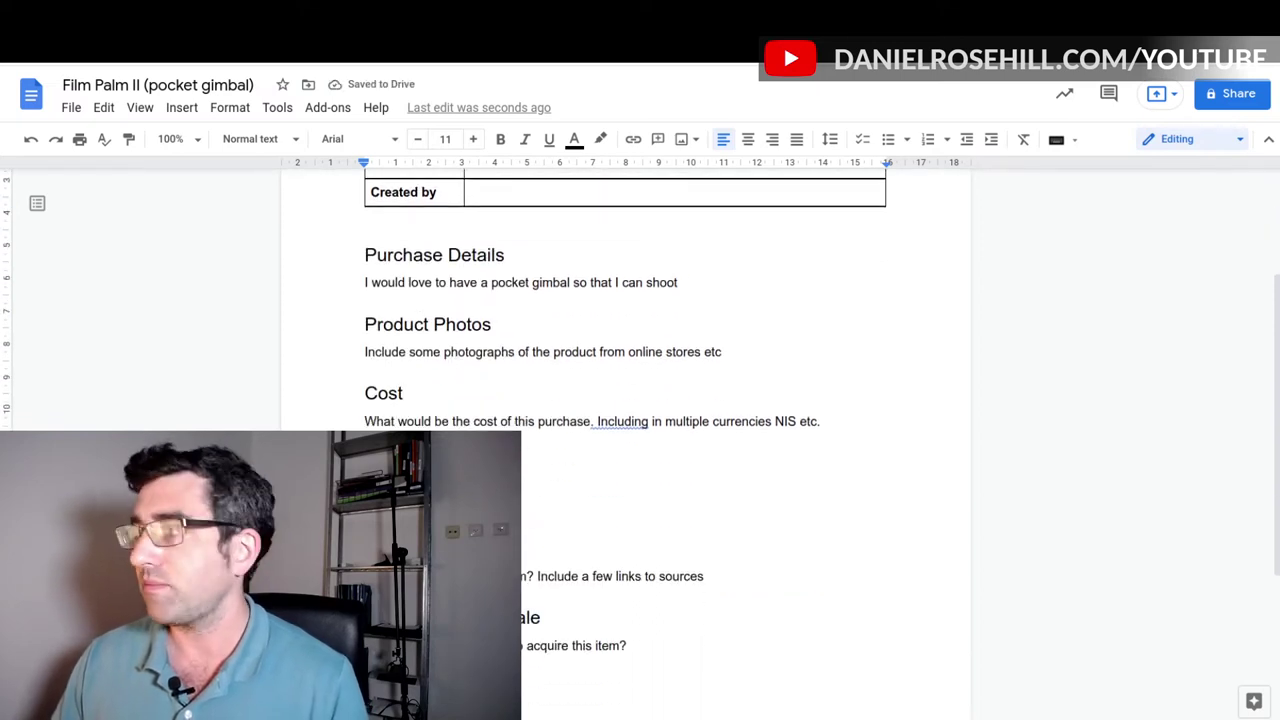
pyautogui.write('stabilized walkin')
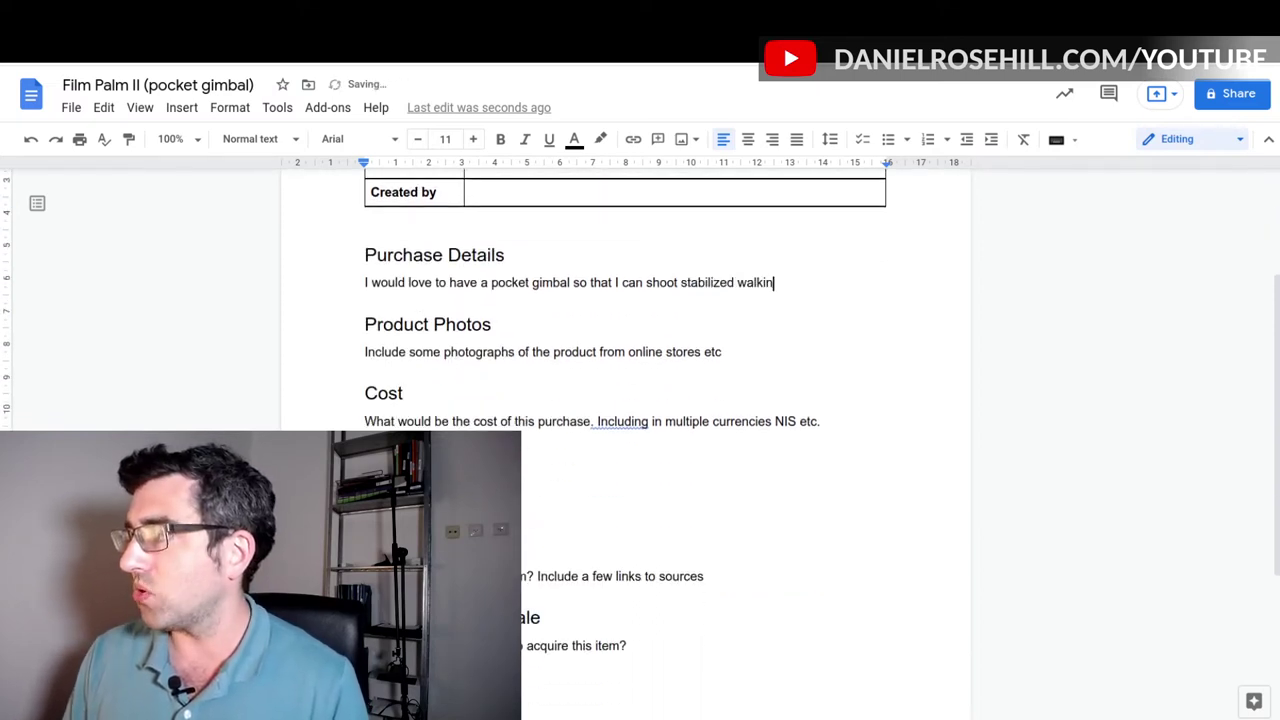
pyautogui.write('g footage more convei')
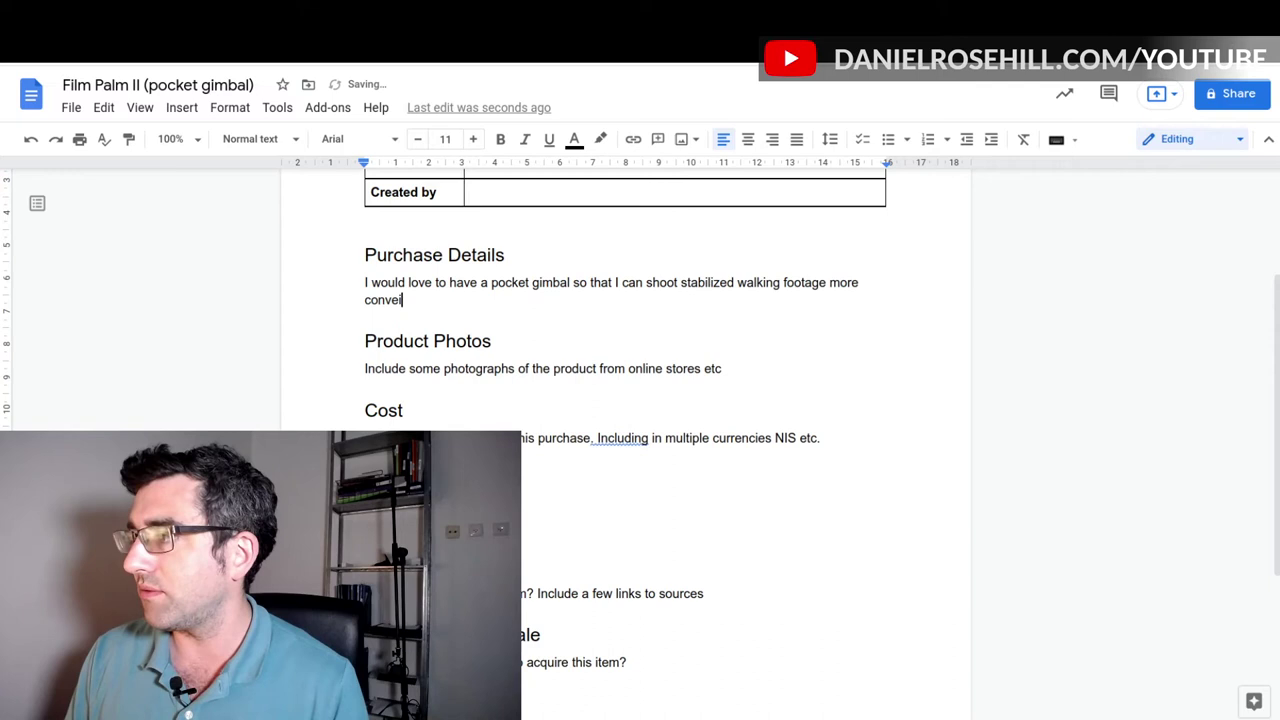
pyautogui.write('niently and not ')
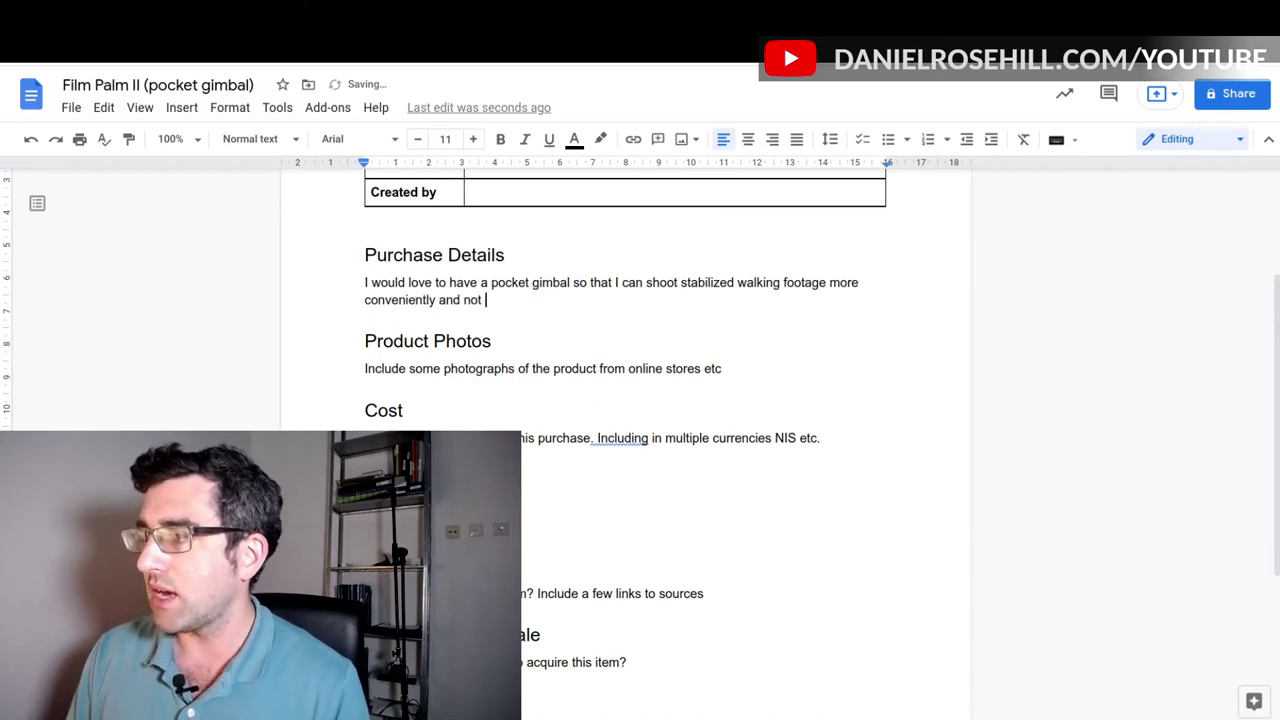
# Finish the Purchase Details sentence with "have to pack up my full sized gimbal whenever I want to take some shots."
pyautogui.write('have to pack up my full t')
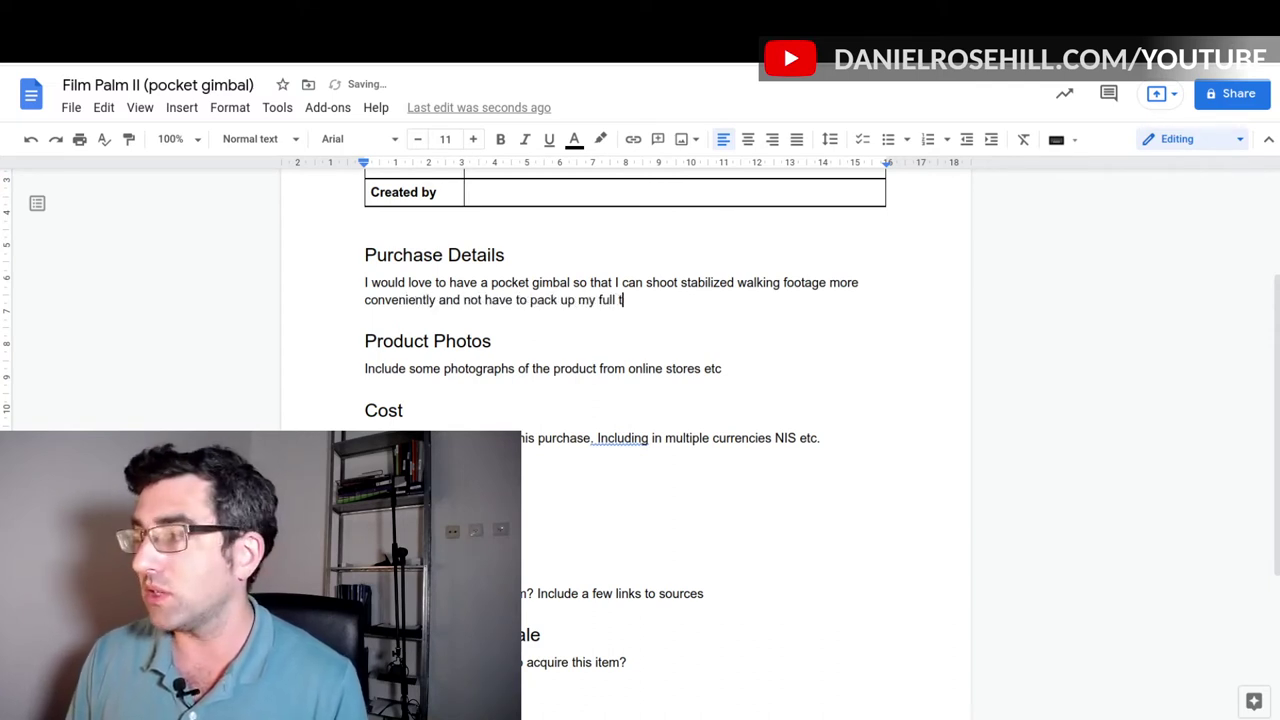
pyautogui.press('BackSpace')
pyautogui.write('size')
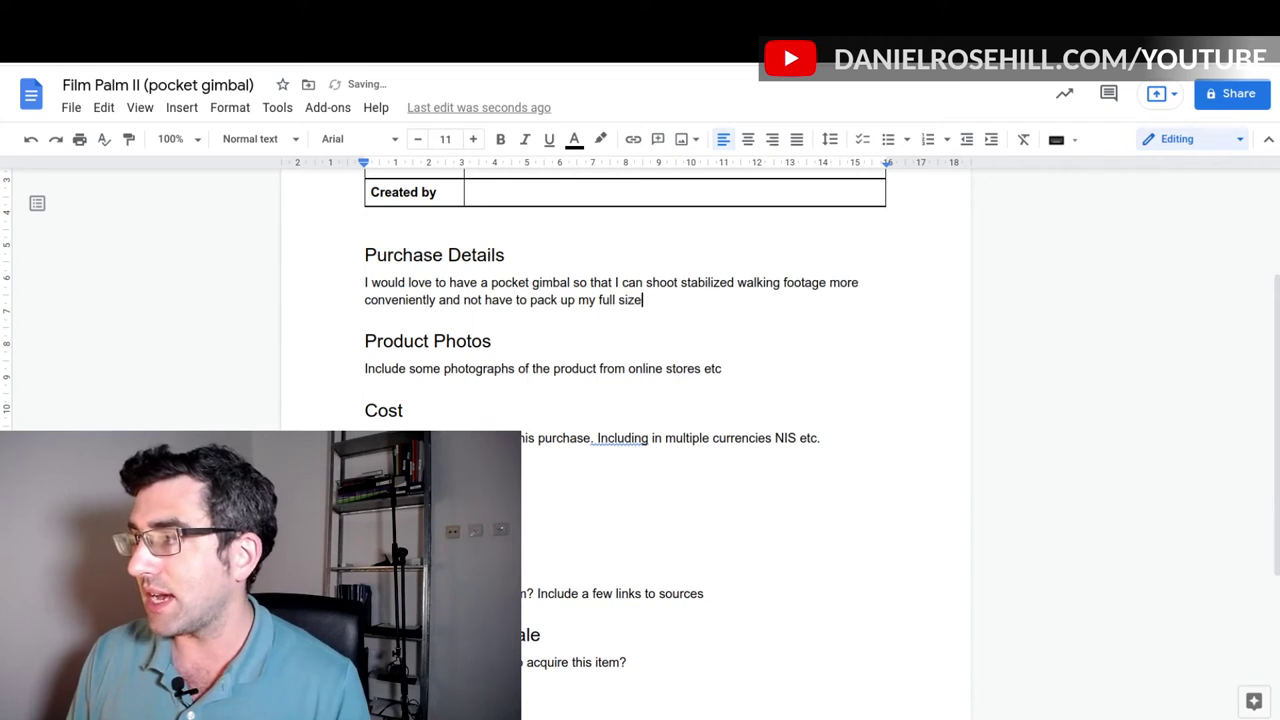
pyautogui.write('d gimbal whenever I wan')
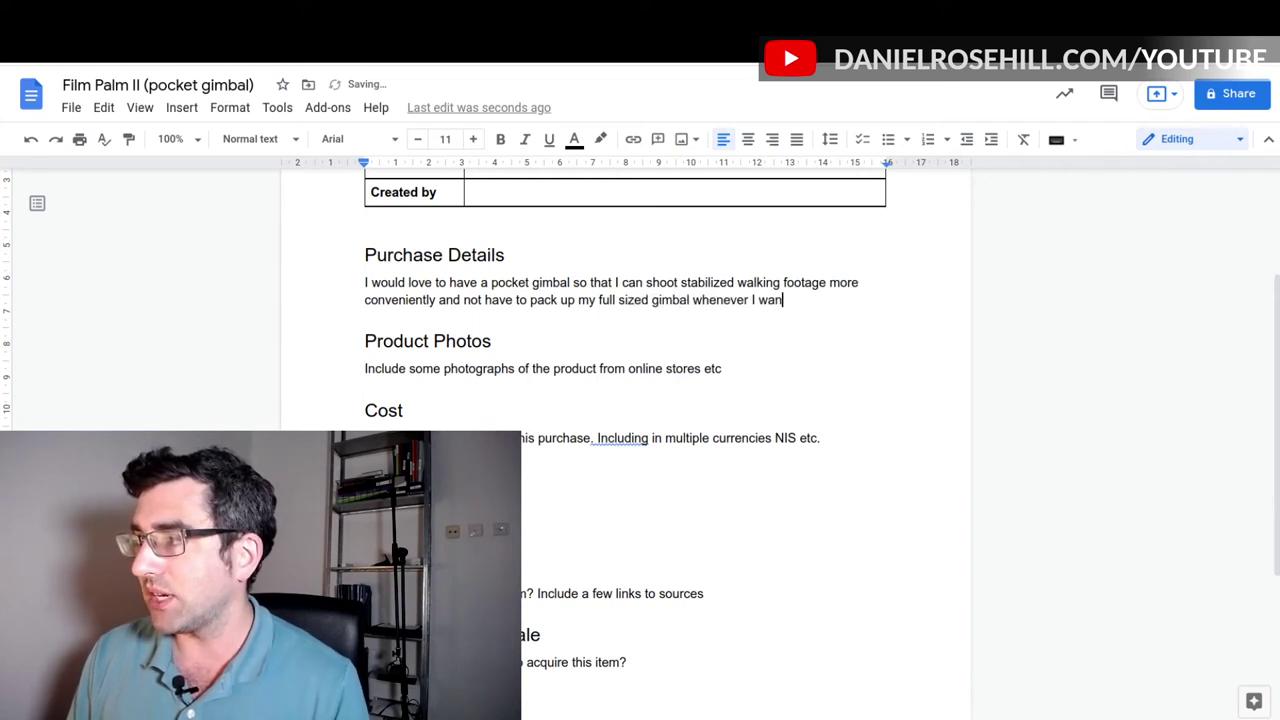
pyautogui.write('t to take some shots.')
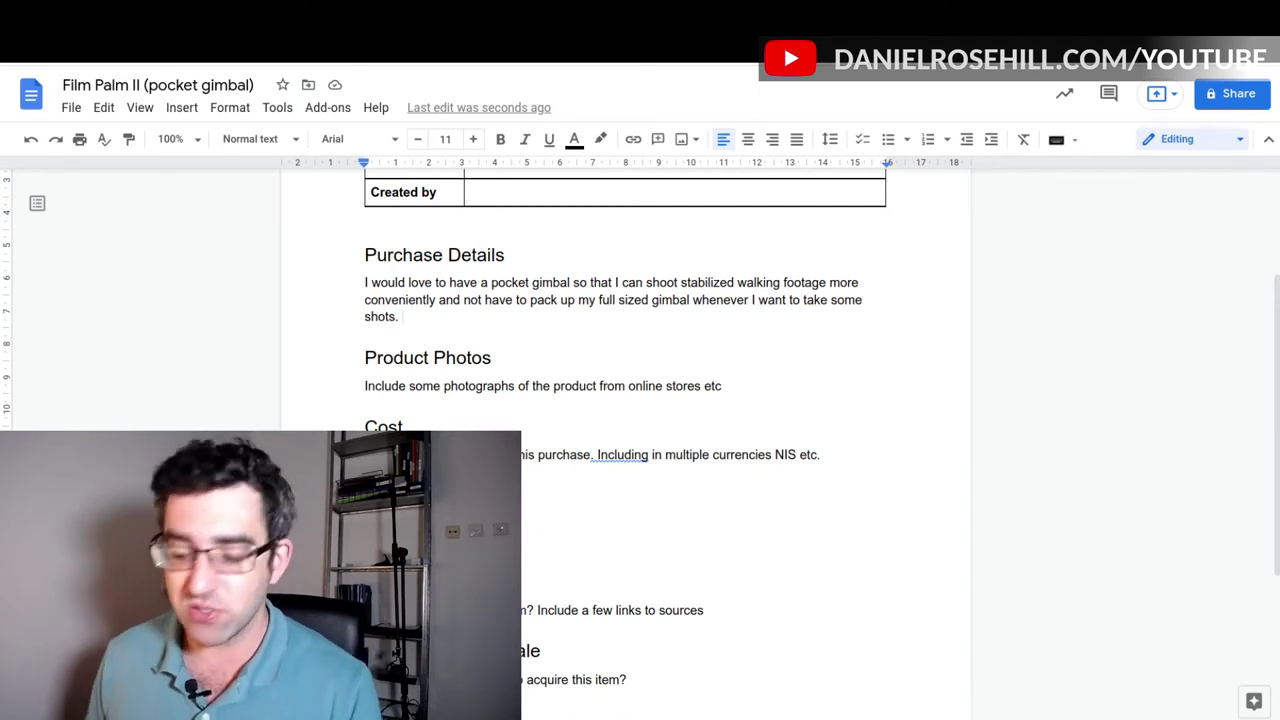
# Add to Purchase Details: "Battery life tends to be a lot more limited in these devices, so make sure to check that out. And"
pyautogui.write('Battery life te')
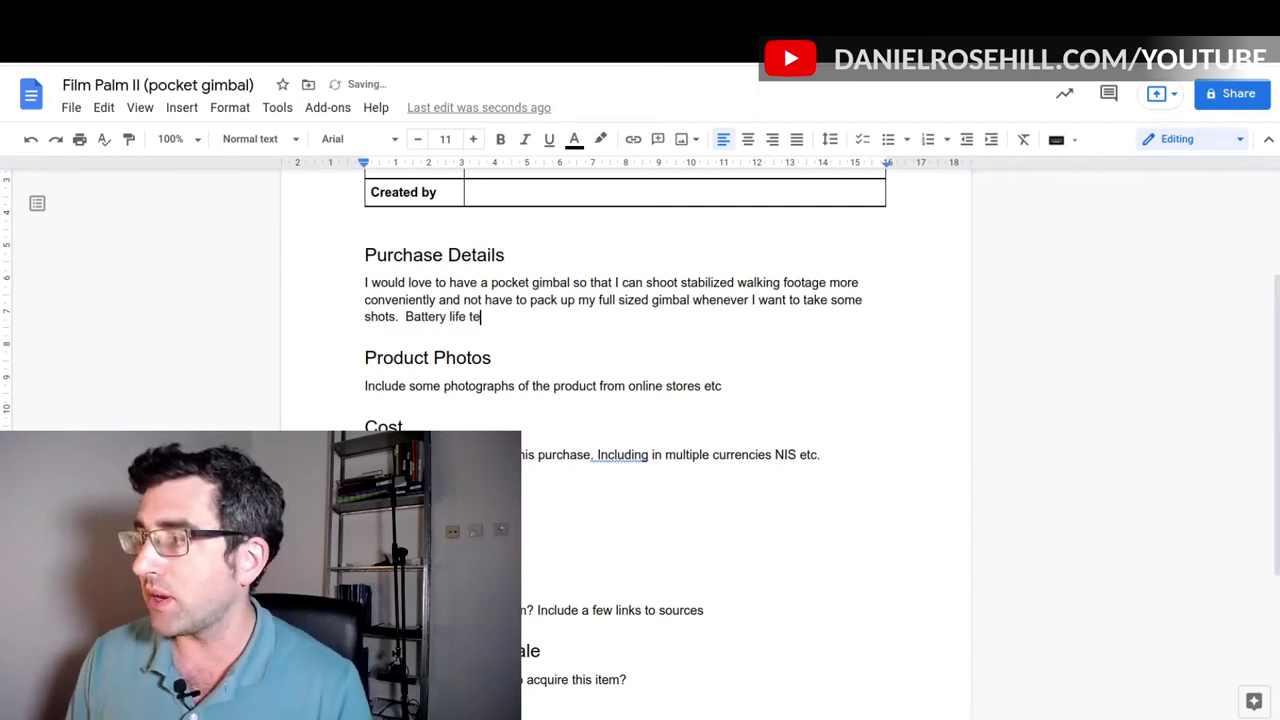
pyautogui.write('nds to be a lot mo')
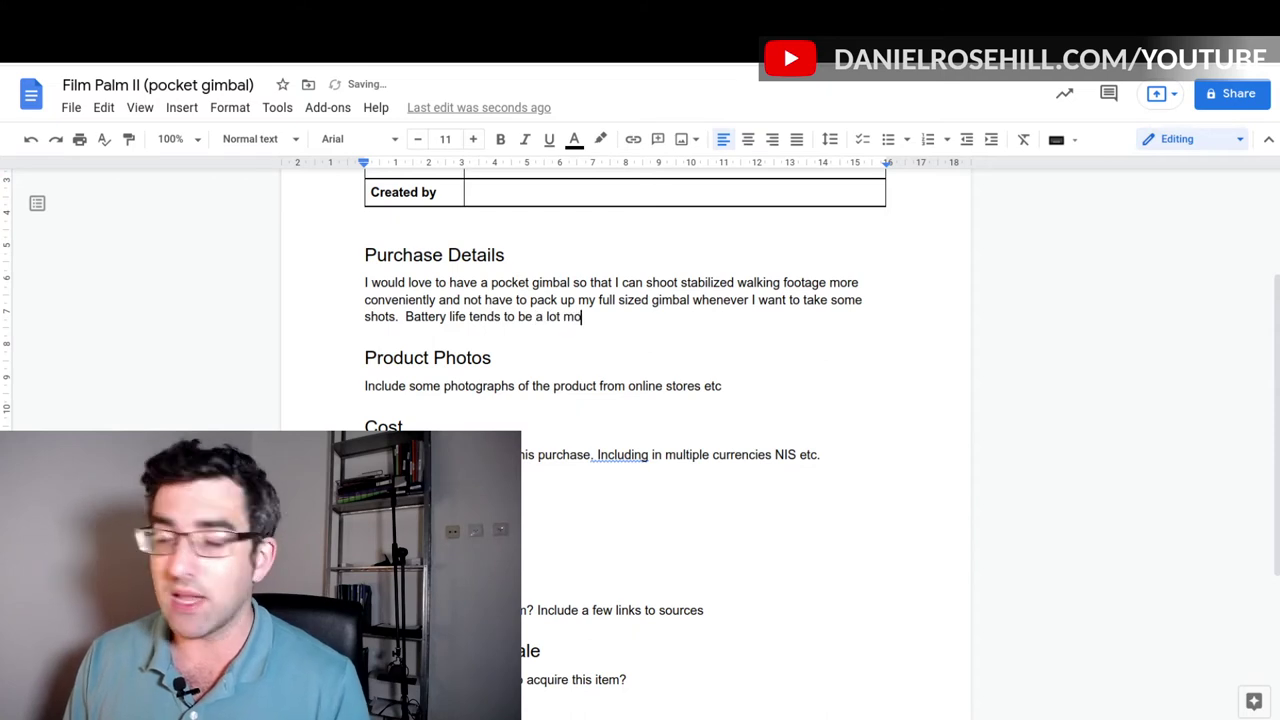
pyautogui.write('re limited in these ')
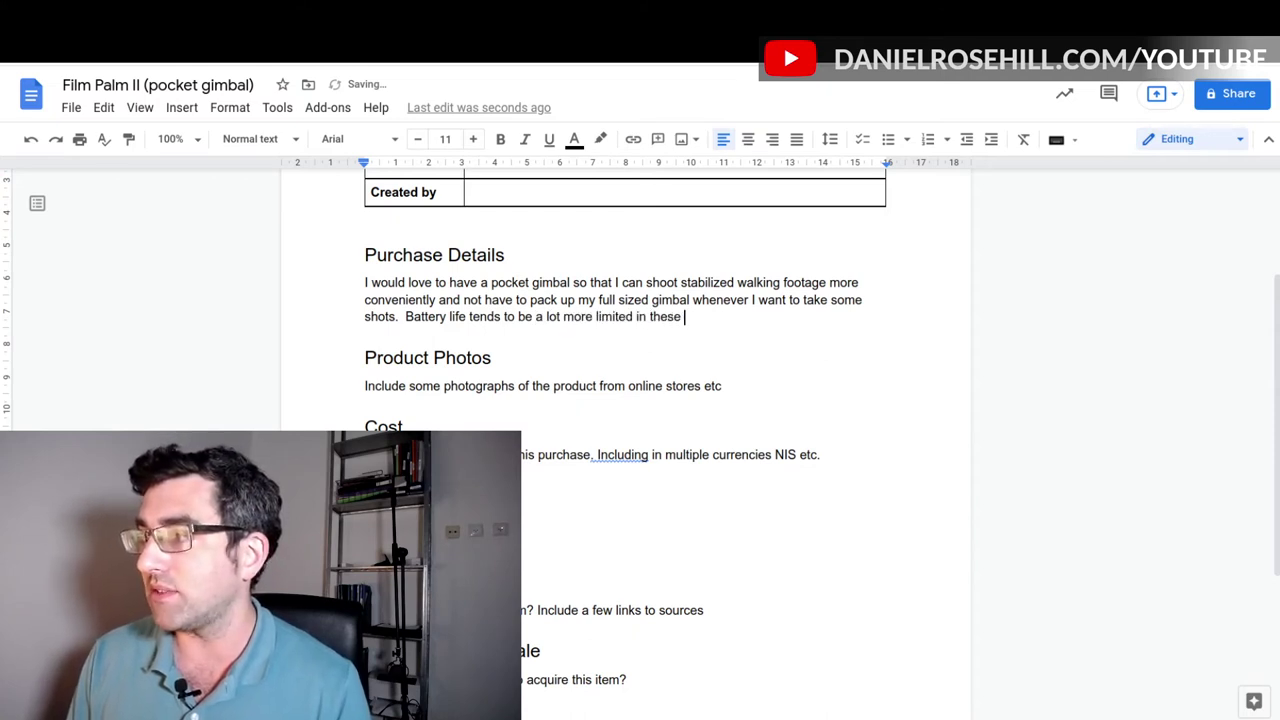
pyautogui.write('devices, so make sure ')
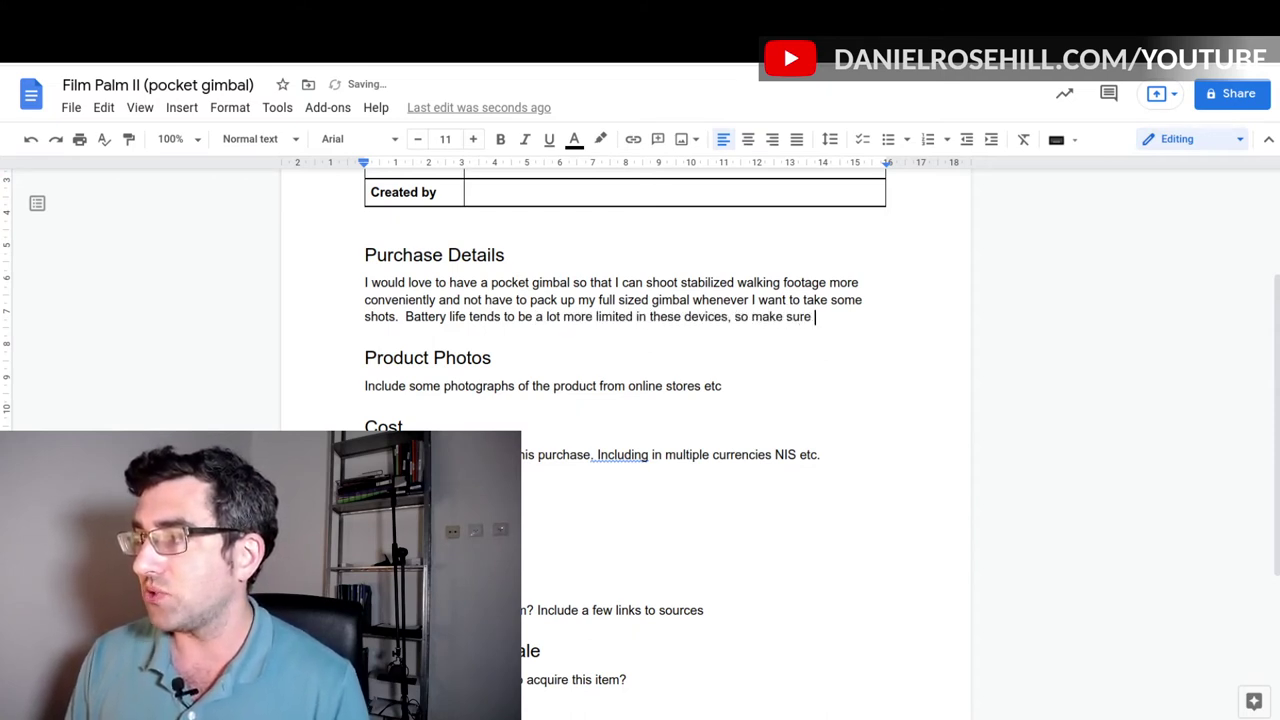
pyautogui.write('to check that out. And ')
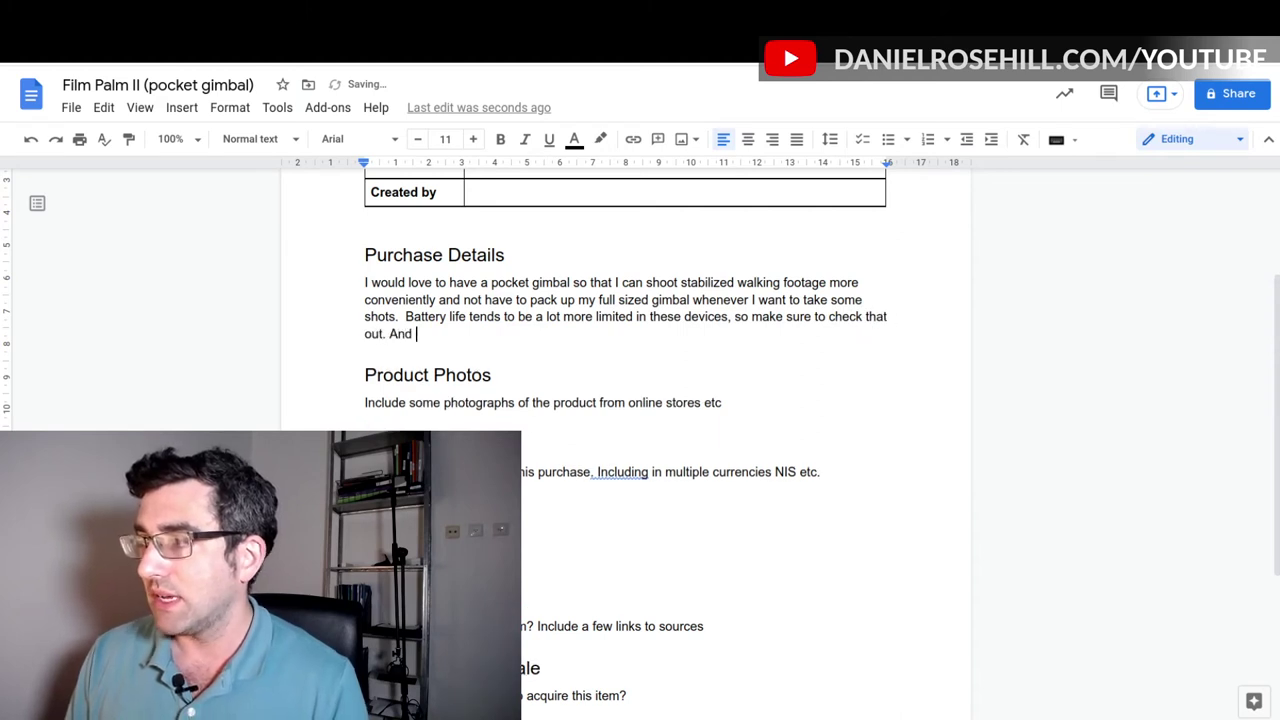
# Finish the Purchase Details text with "check compatibility with smartphone - some manufacturers require specific types to activate."
pyautogui.write('check comp')
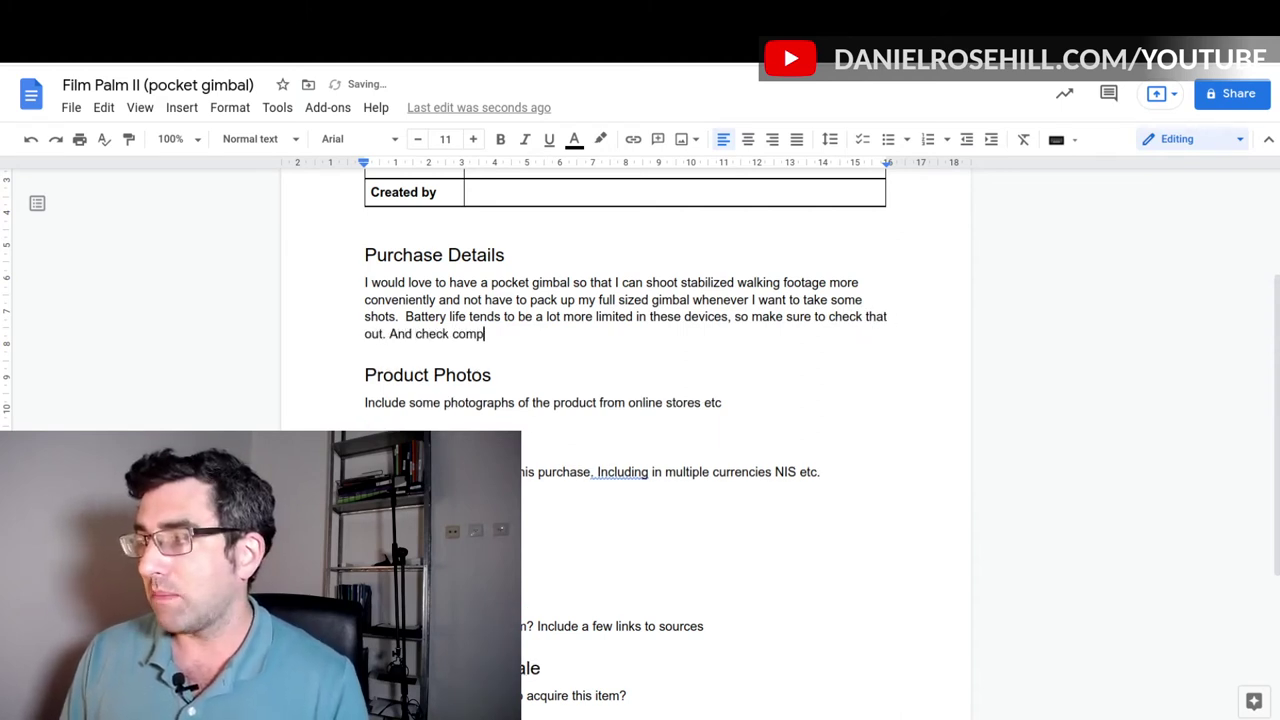
pyautogui.write('atibility with smartphones')
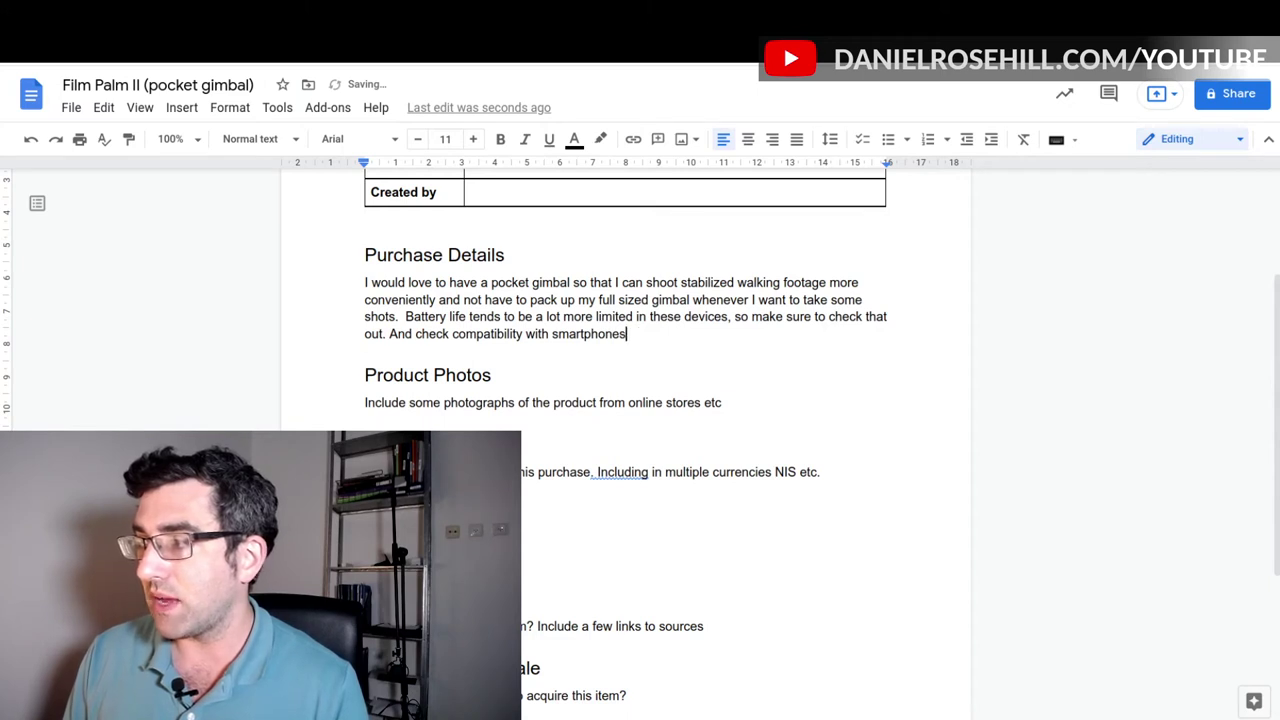
pyautogui.press('BackSpace')
pyautogui.write('- some m')
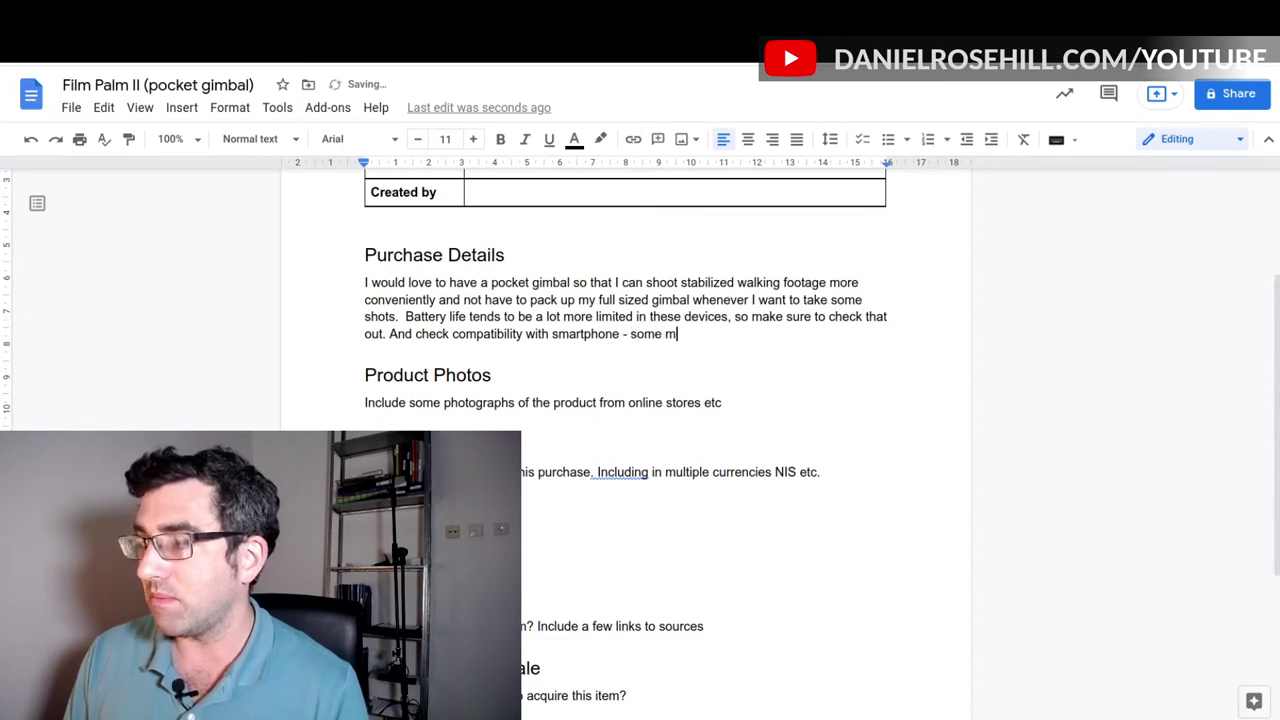
pyautogui.write('anufacturers ')
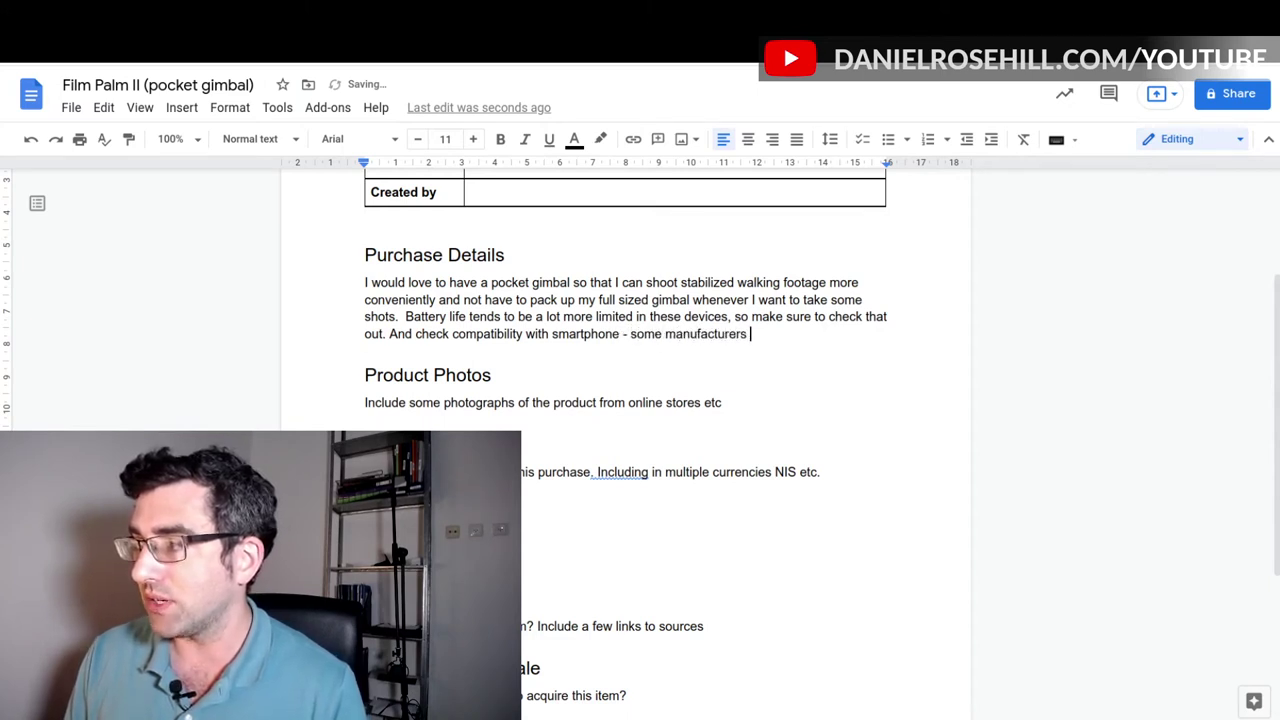
pyautogui.write('require specific types to activate.')
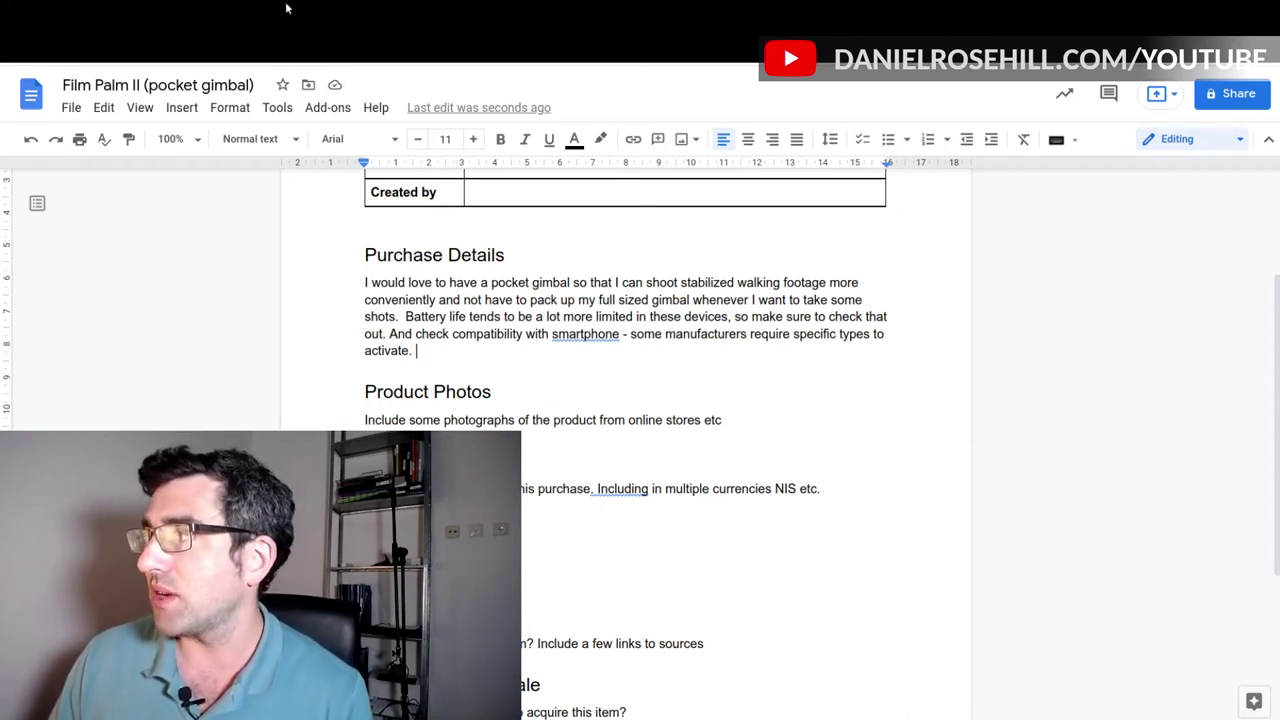
# Switch to the AliExpress listing and capture a screenshot of the FIMI Palm 2 main product picture with its thumbnails
pyautogui.click(580, 2)
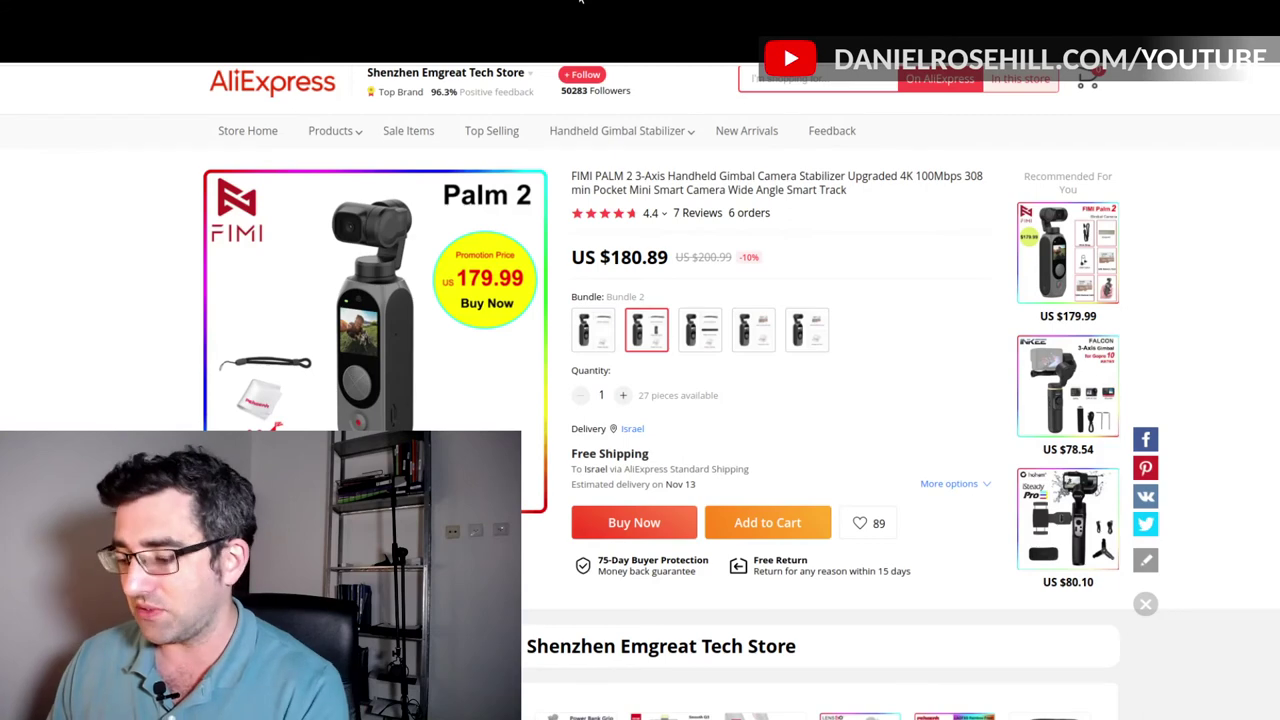
pyautogui.press('super+shift+s')
pyautogui.moveTo(148, 144); pyautogui.dragTo(558, 578)
# Return to the Google Docs document, replace the Product Photos placeholder with the captured picture, and scale the picture down
pyautogui.hotkey('ctrl', 'shift', 'Tab')
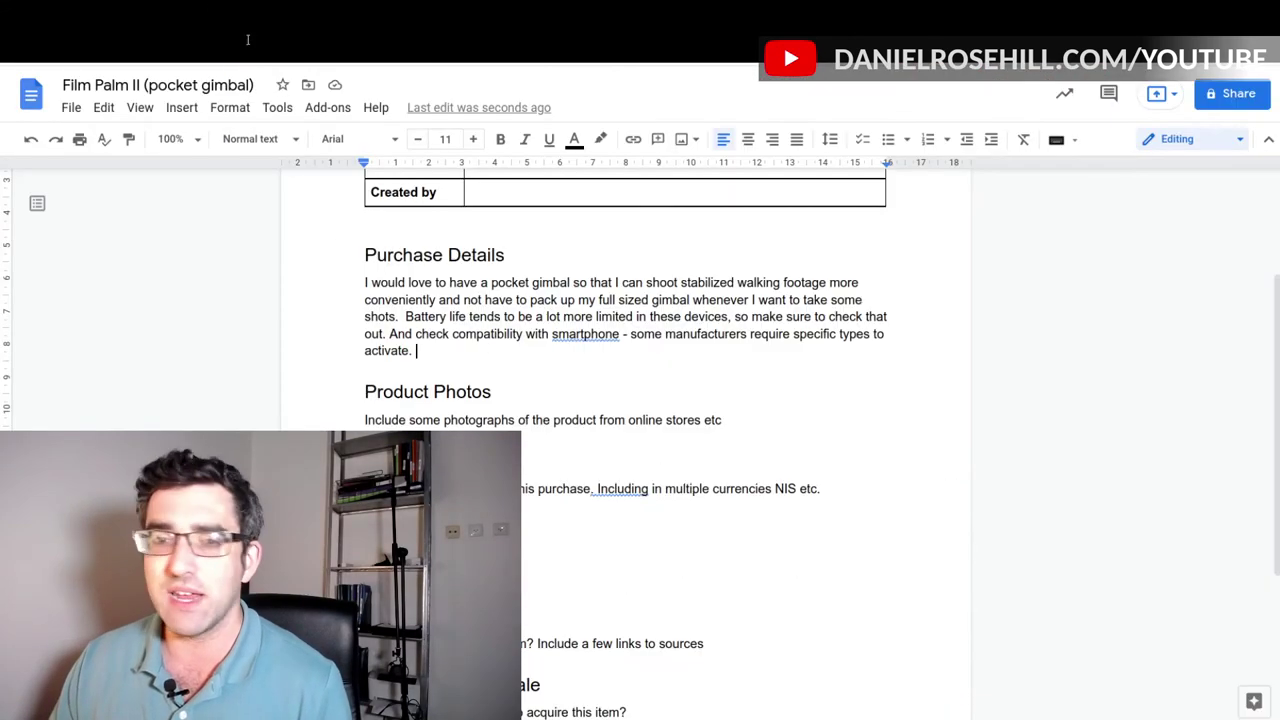
pyautogui.moveTo(362, 419); pyautogui.dragTo(740, 417)
pyautogui.hotkey('ctrl', 'v')
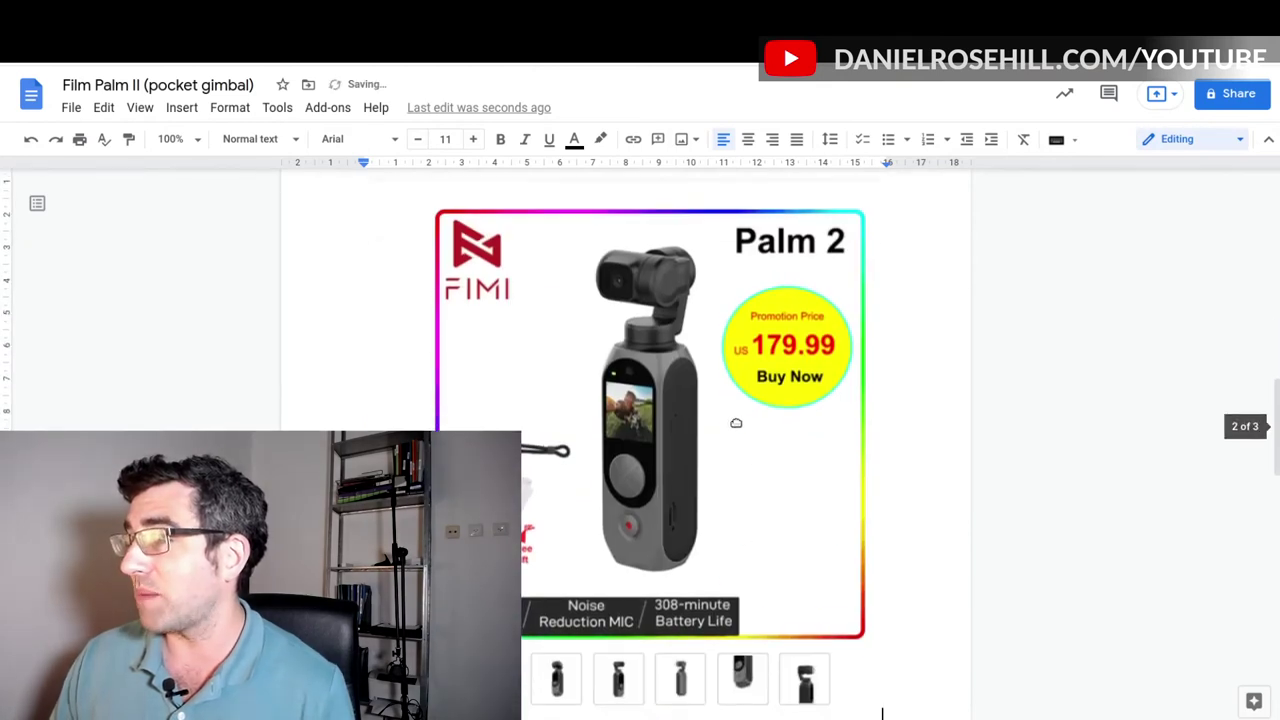
pyautogui.click(725, 415)
pyautogui.moveTo(878, 716); pyautogui.dragTo(610, 489)
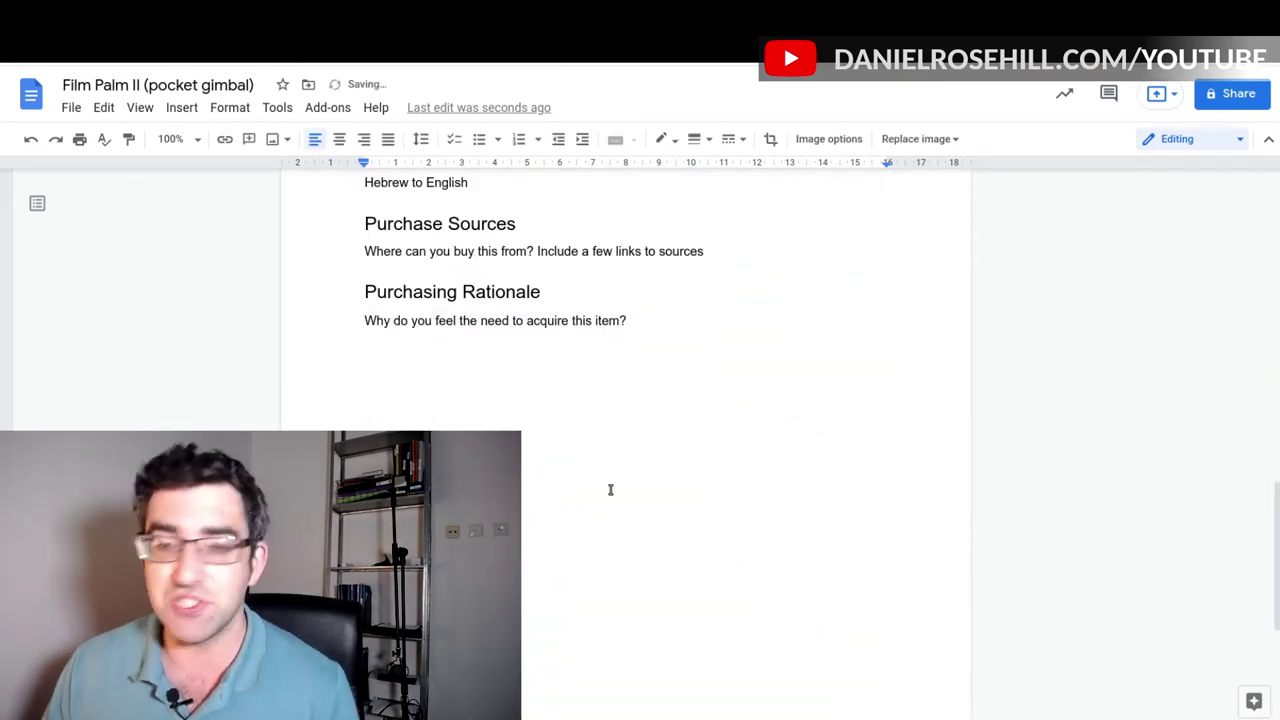
# Replace the Purchase Sources placeholder with "$170 from Aliexpress:" followed by the pasted link to the AliExpress listing
pyautogui.scroll(3, 610, 489)
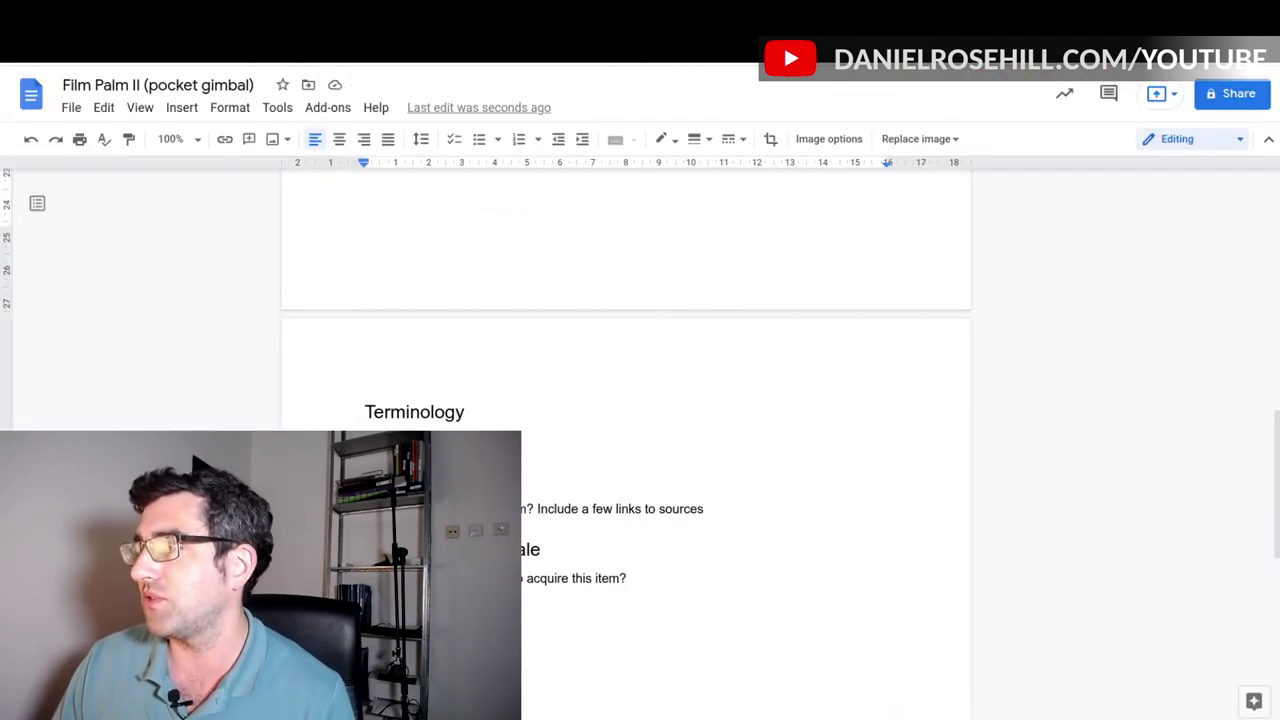
pyautogui.tripleClick(743, 516)
pyautogui.press('BackSpace')
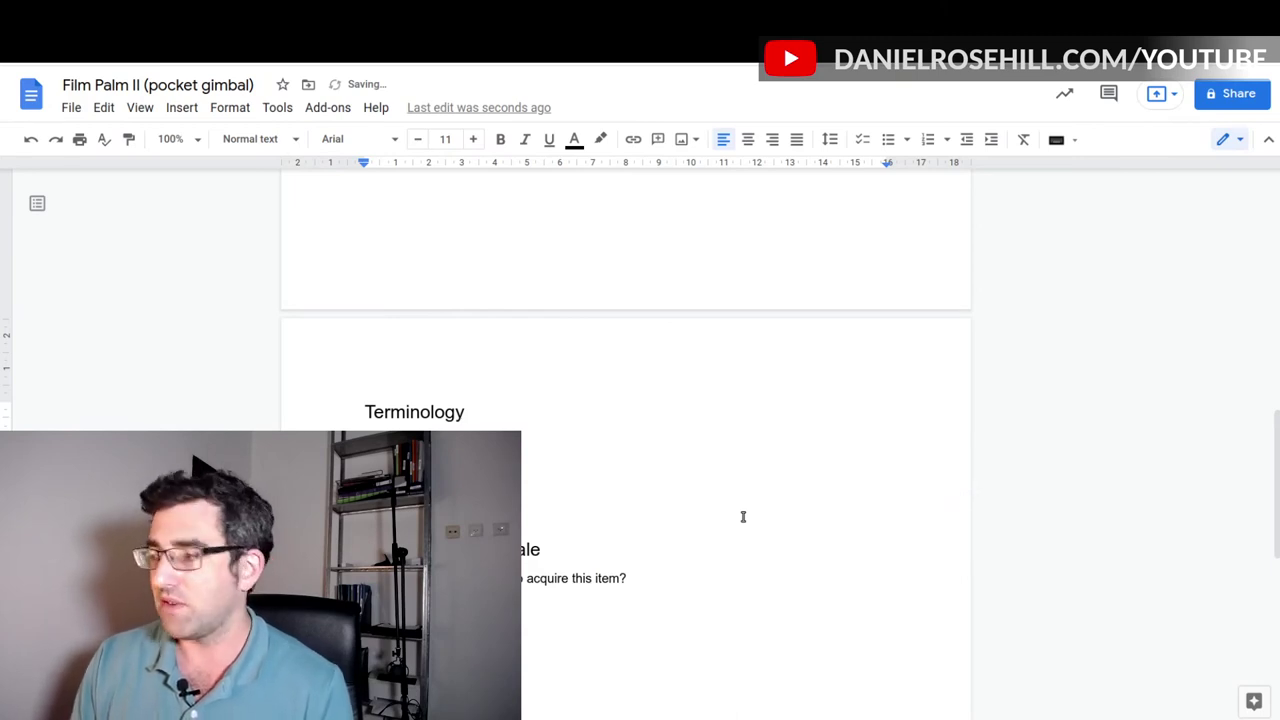
pyautogui.hotkey('ctrl', 'v')
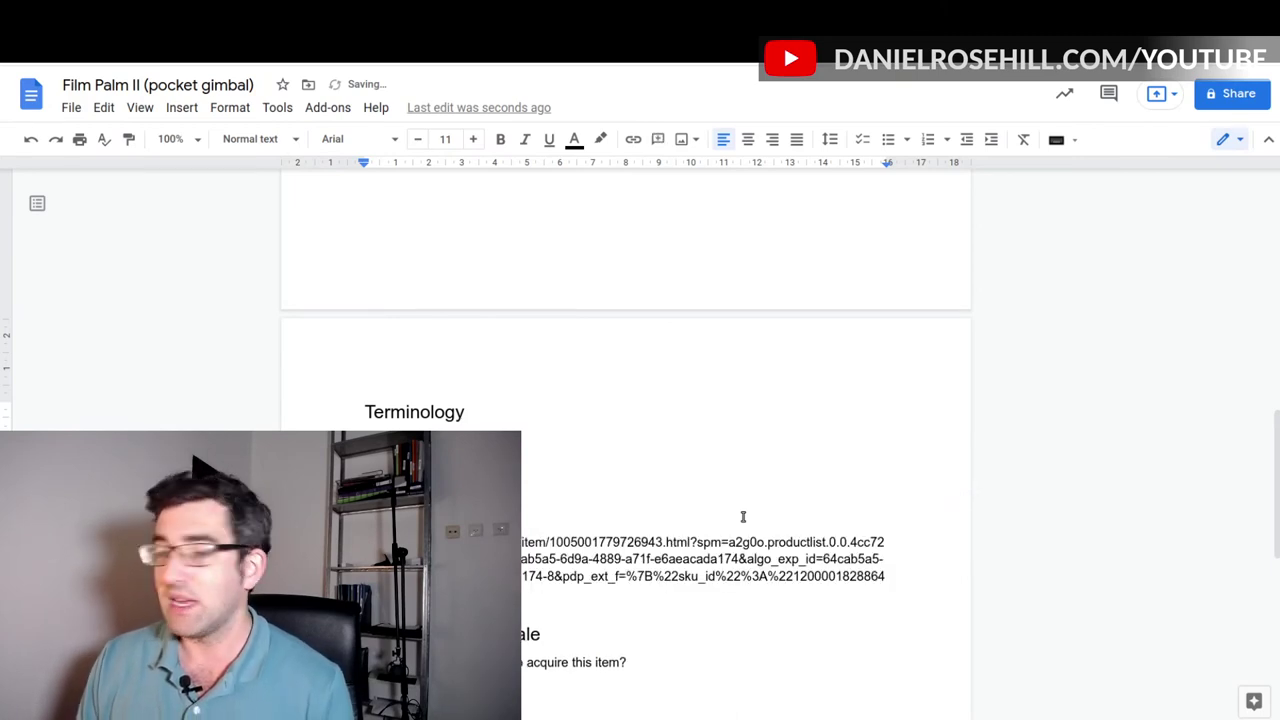
pyautogui.scroll(-3, 537, 434)
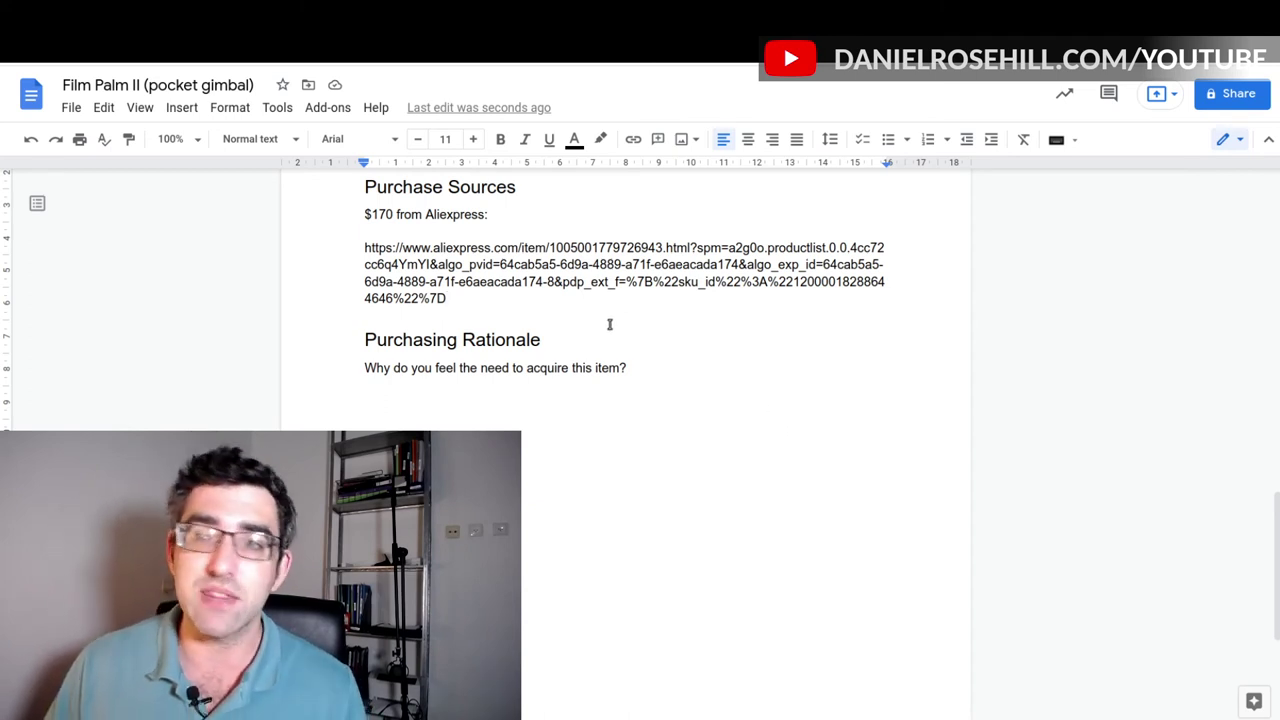
# Switch to Google Drive, showing the 1021 folder inside Deferred purchases
pyautogui.click(115, 2)
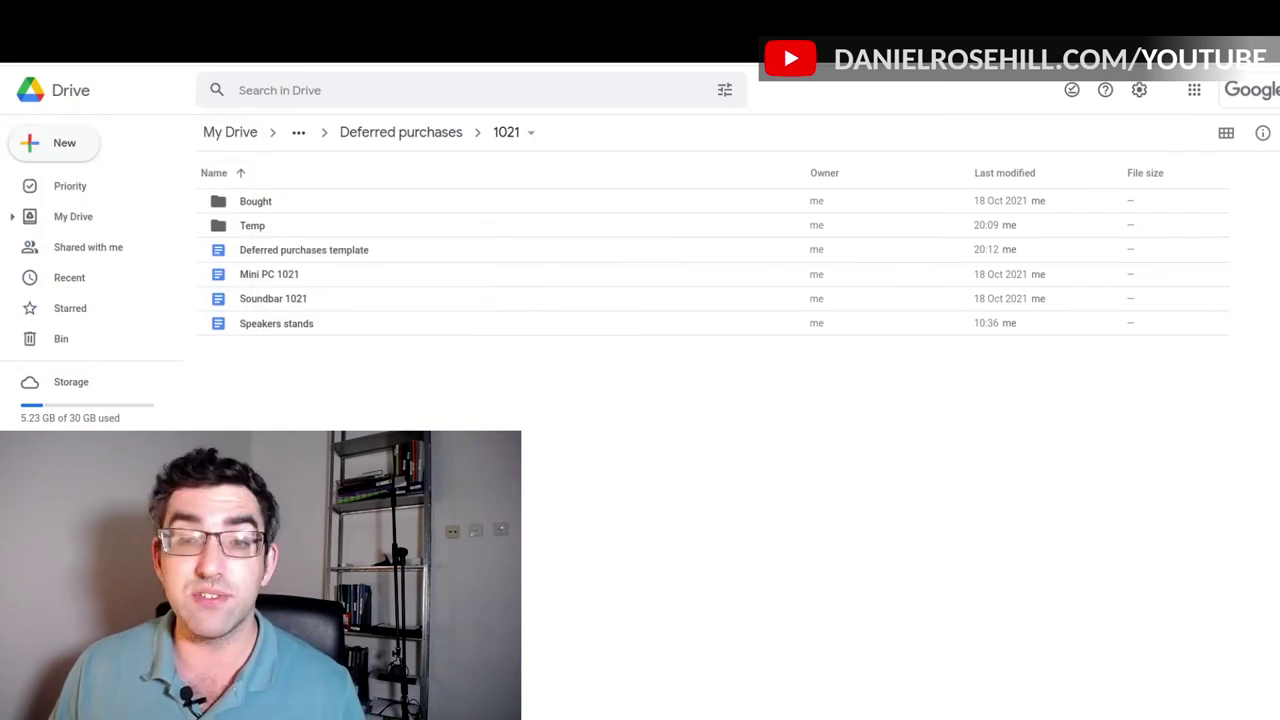